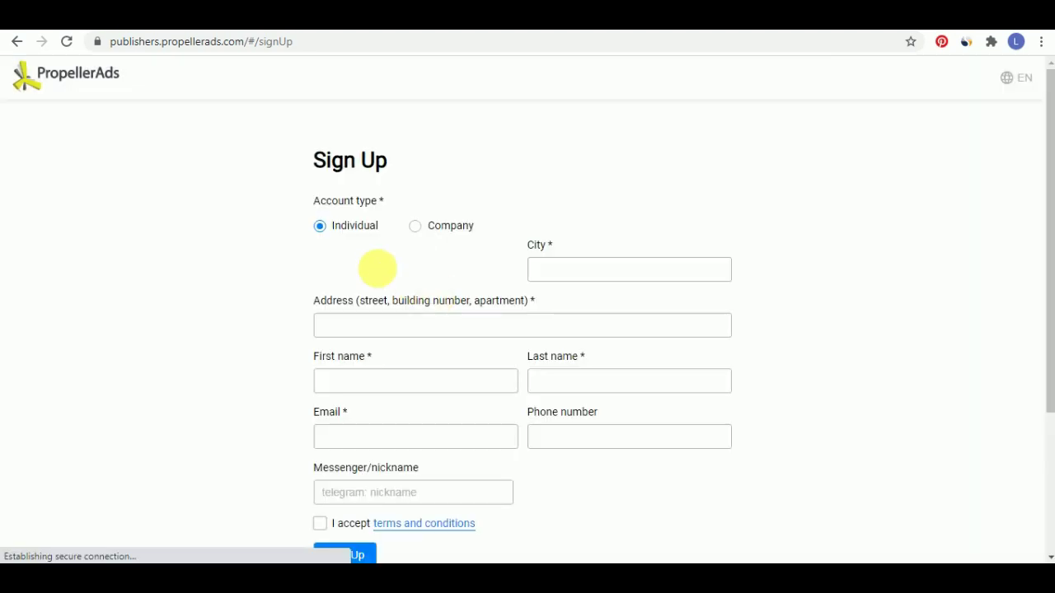
Step: Review the fields of the publisher sign-up form, from account type and country of residence down to the terms and conditions
scroll(376, 276, "down", 1)
scroll(340, 255, "up", 1)
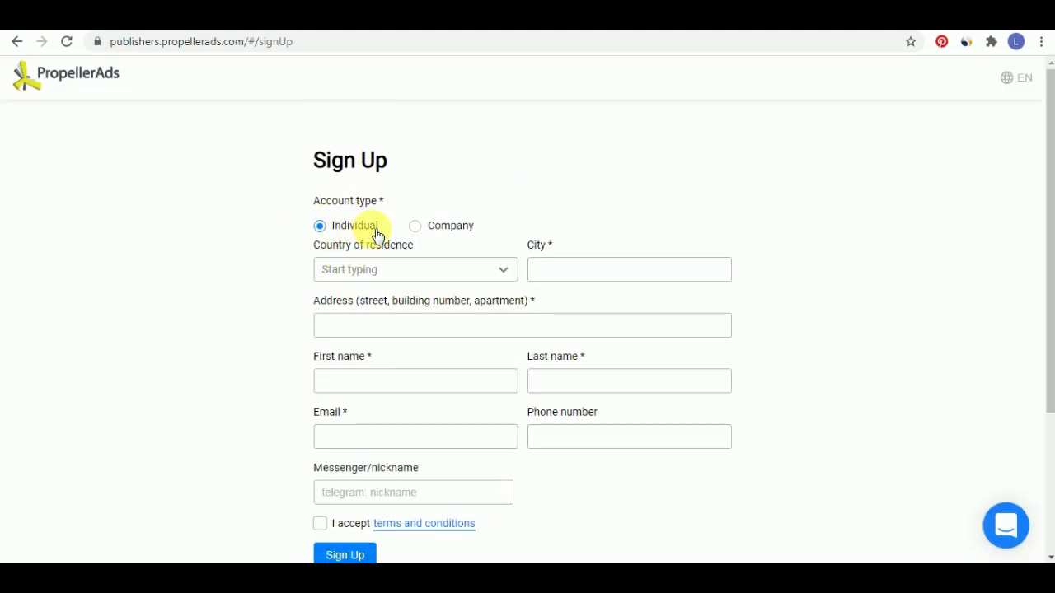
scroll(569, 296, "down", 1)
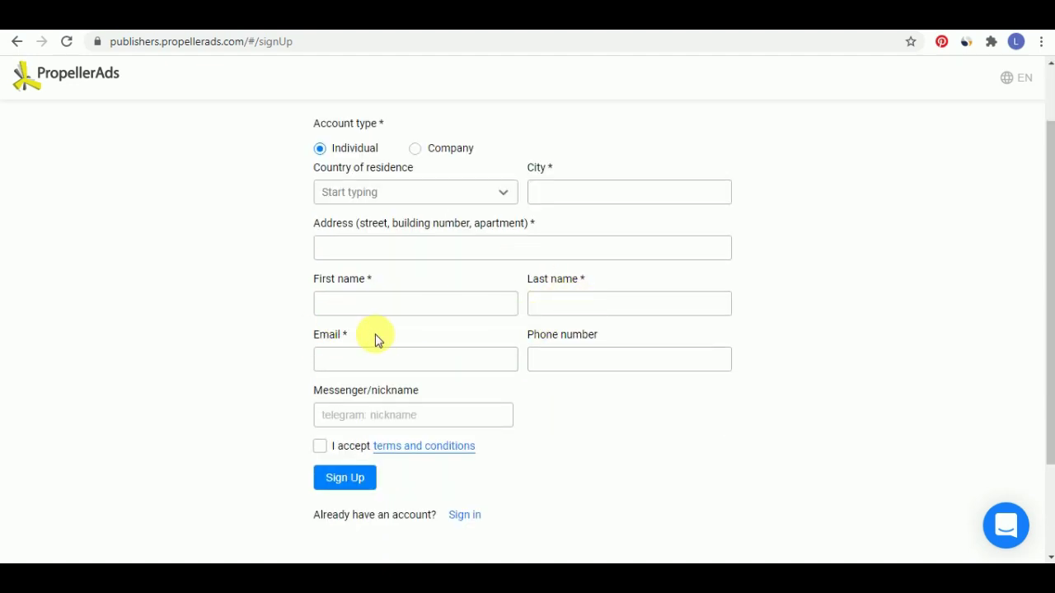
scroll(396, 346, "down", 1)
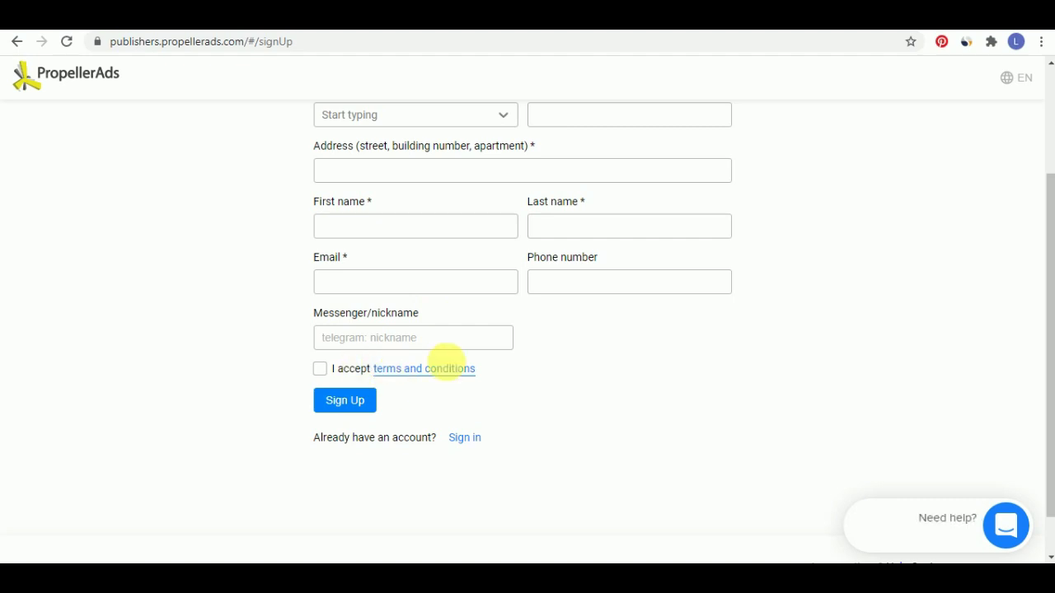
scroll(535, 394, "up", 1)
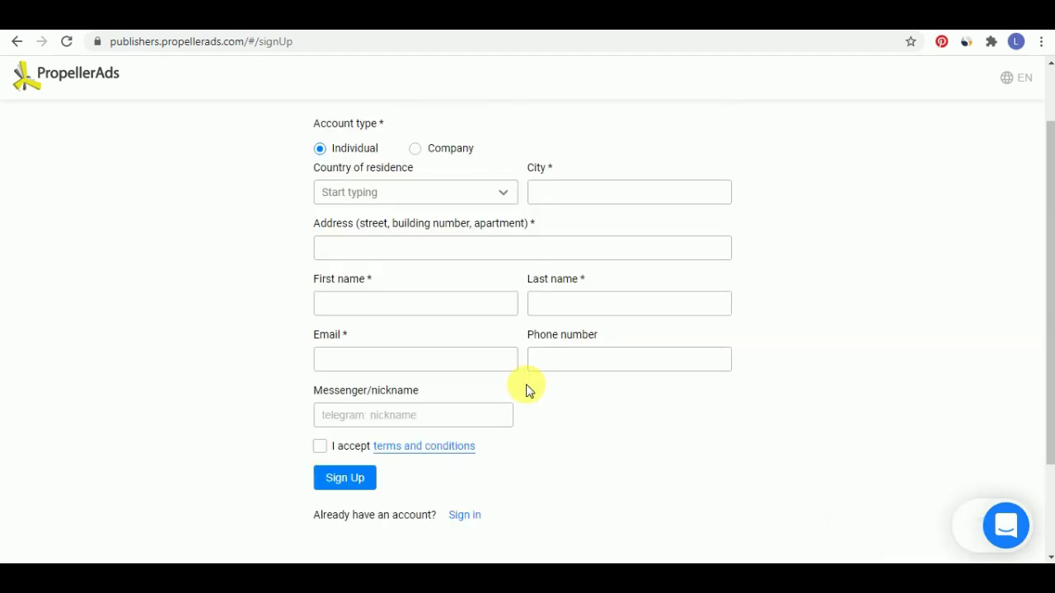
scroll(502, 392, "up", 1)
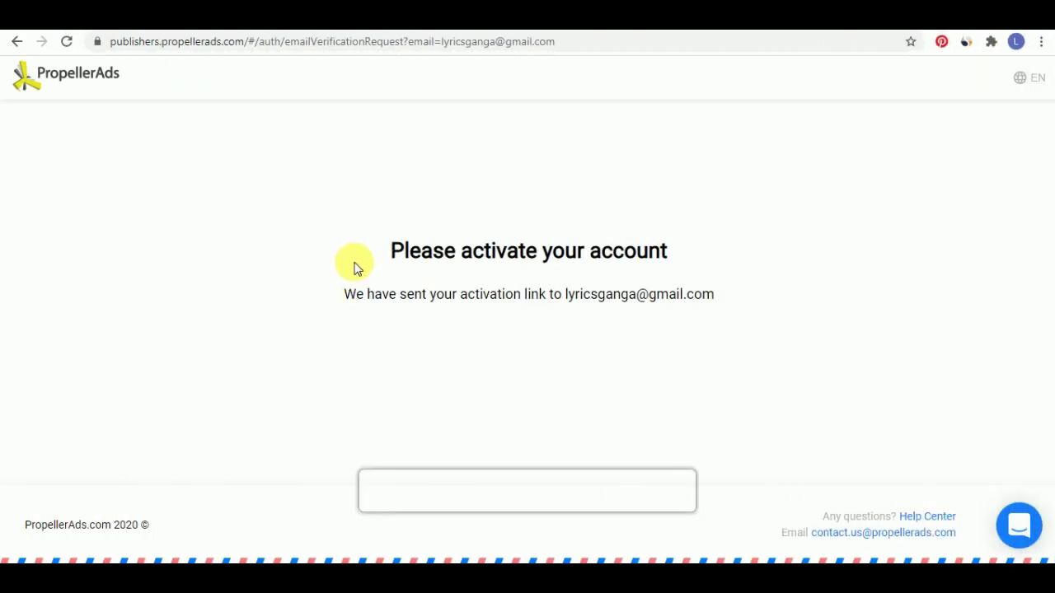
Step: Verify the new publisher account through the PropellerAds activation e-mail in Gmail
left_click_drag(390, 253, 677, 255)
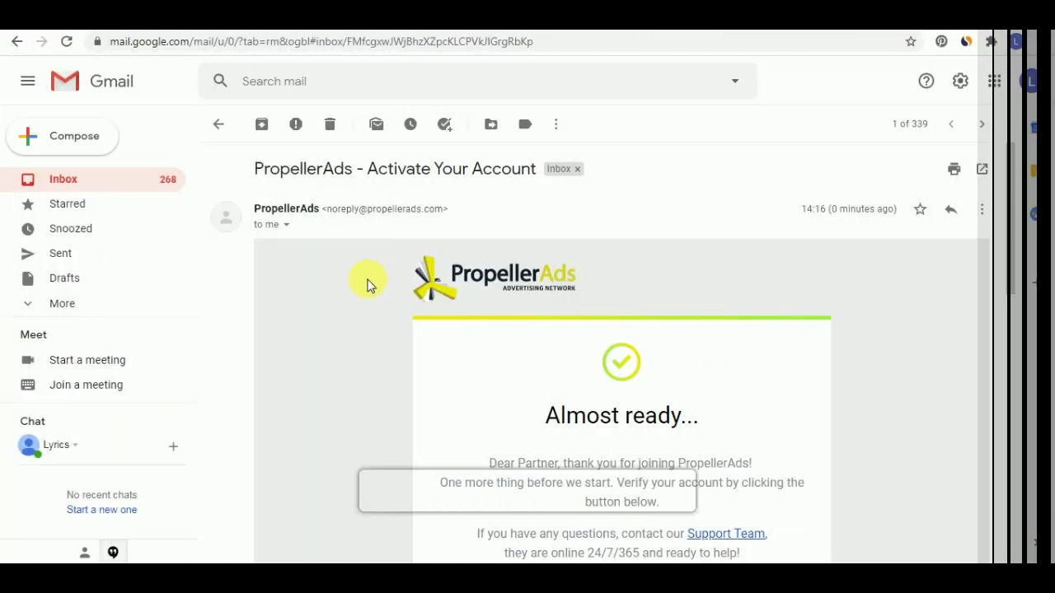
scroll(375, 330, "down", 1)
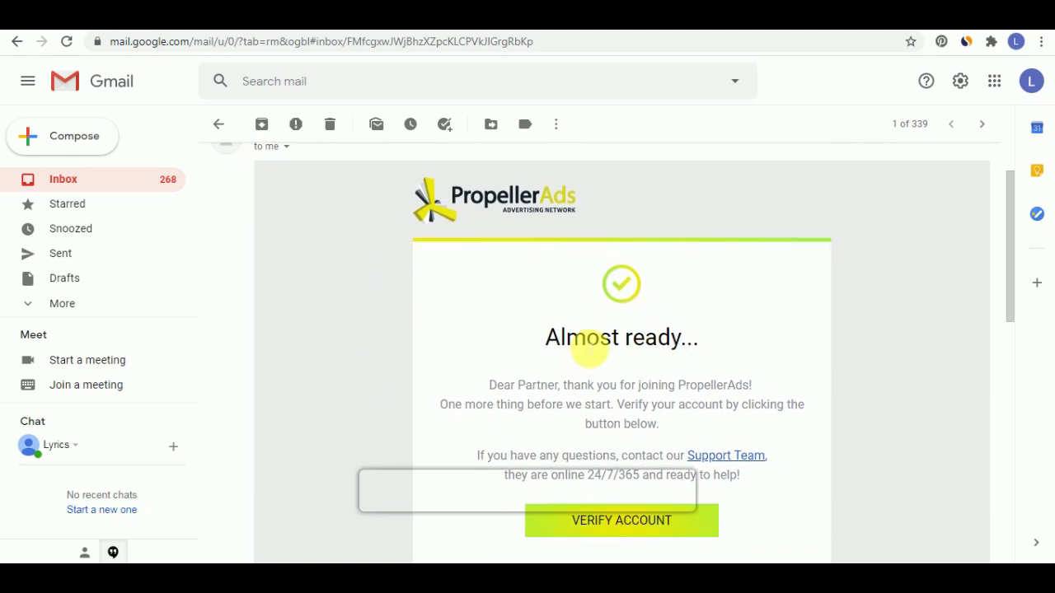
scroll(587, 344, "down", 2)
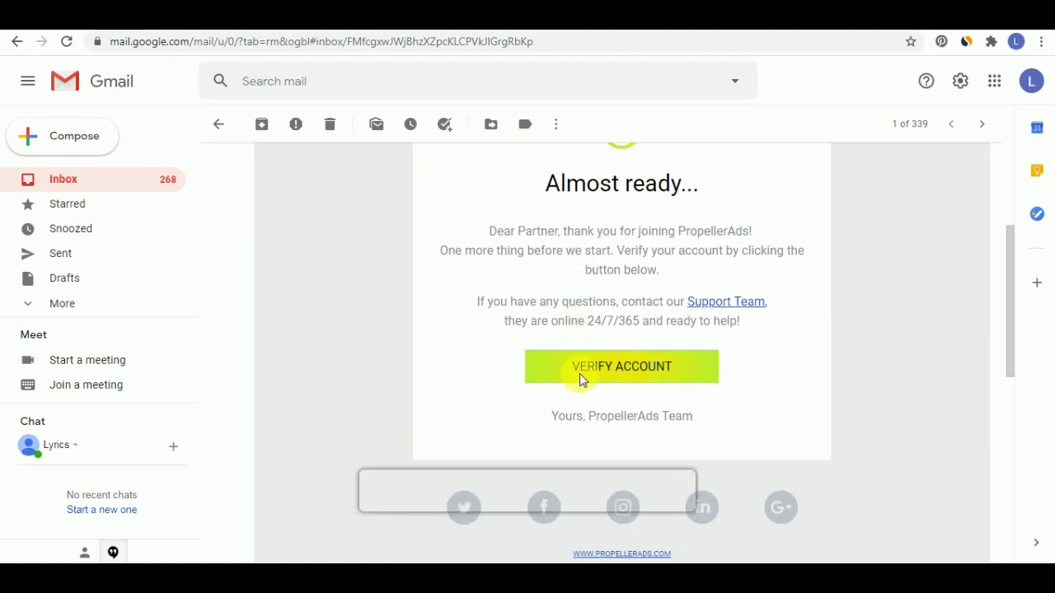
left_click(579, 377)
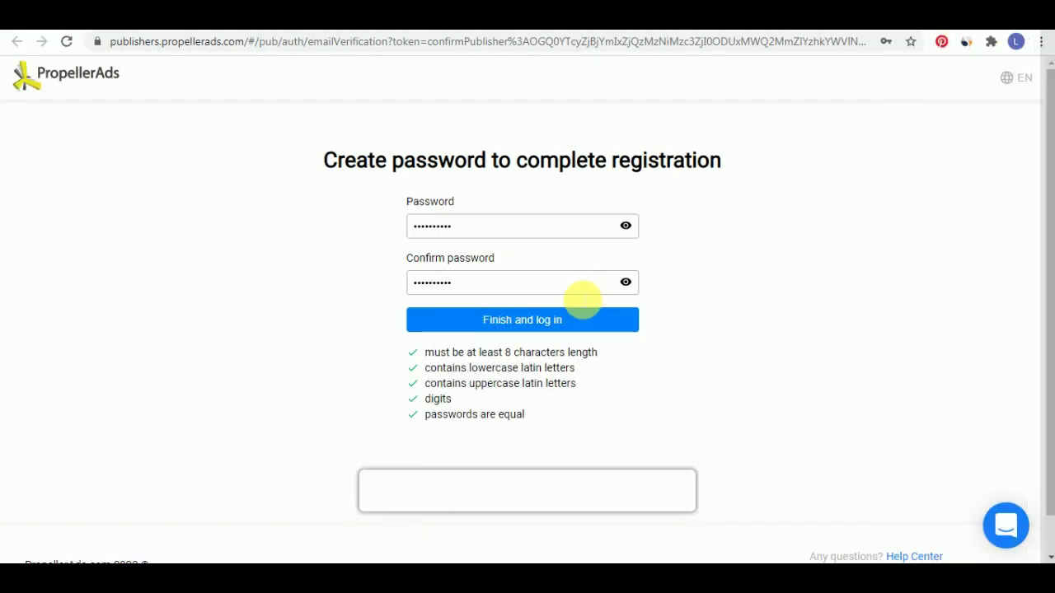
Step: Finish the registration with the created password, log in, and save the password in the browser
left_click(495, 328)
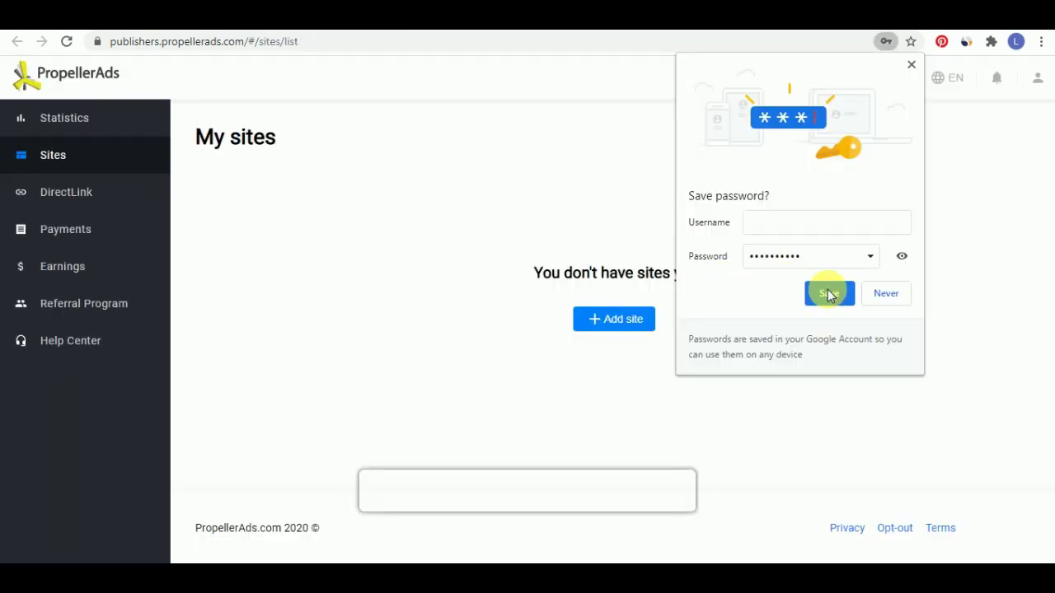
left_click(829, 293)
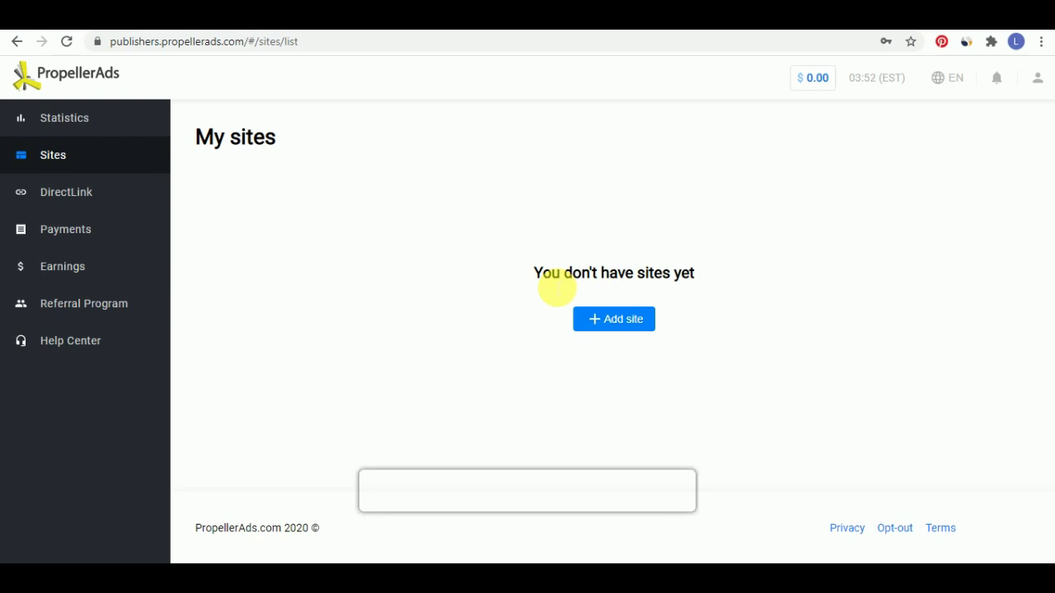
Step: Start adding a new site and check the example format for the website domain
left_click(622, 327)
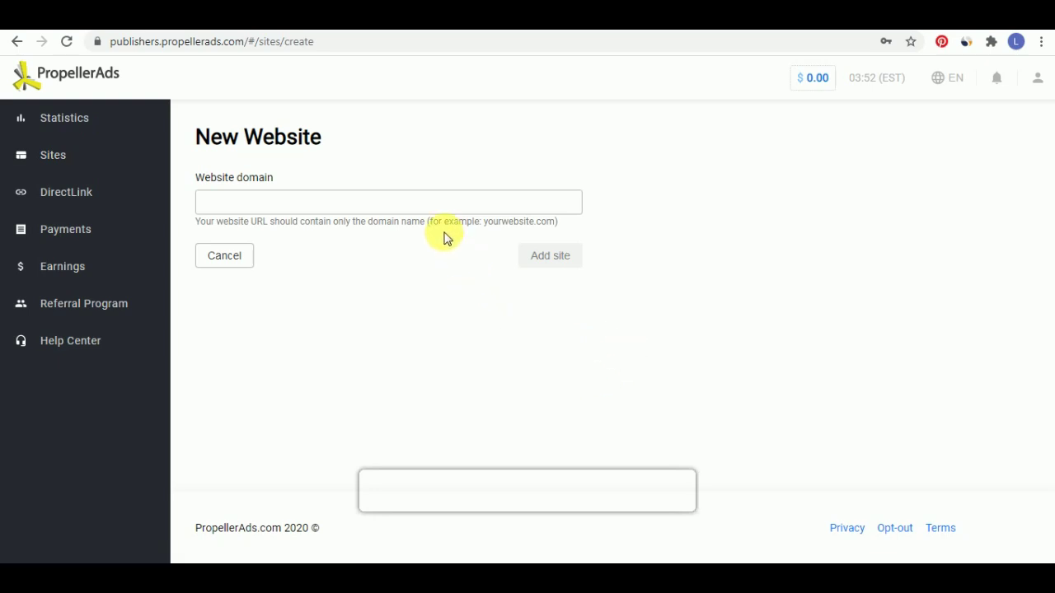
left_click_drag(428, 223, 547, 226)
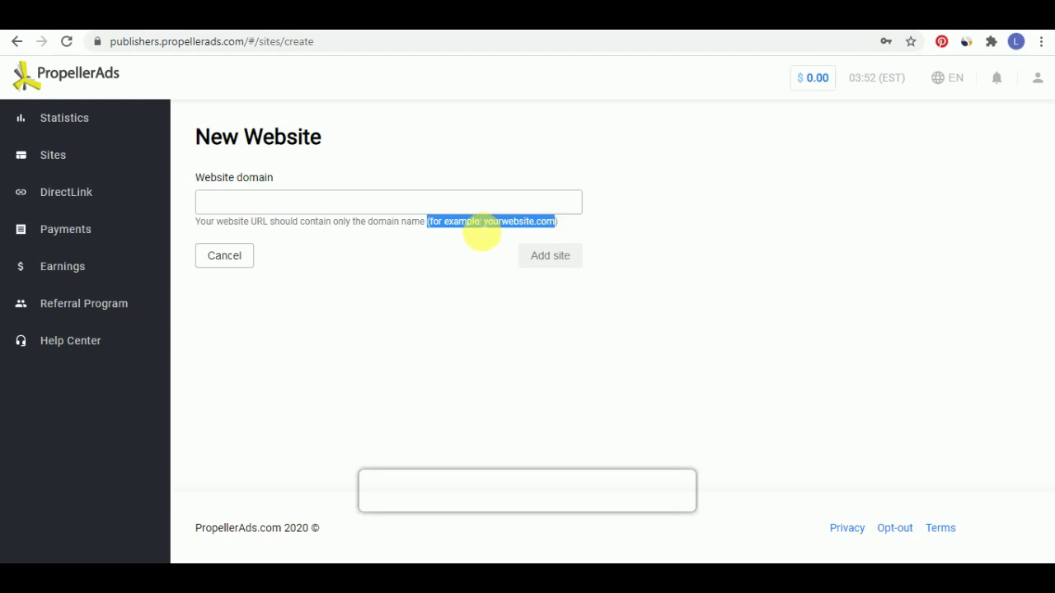
left_click(482, 234)
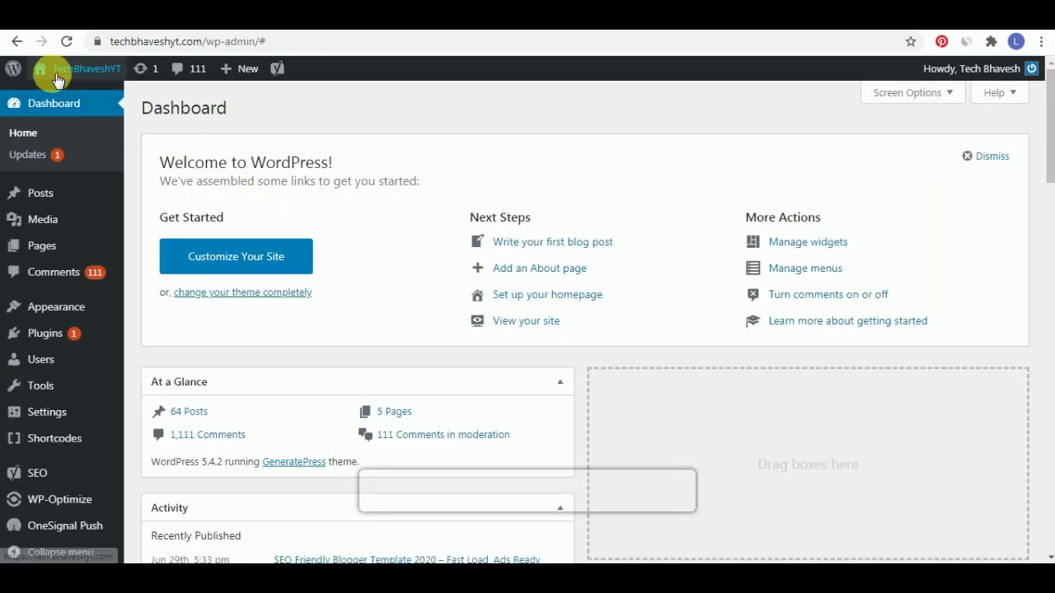
Step: Copy the link address of the site from the WordPress dashboard and return to the PropellerAds new website form
right_click(65, 95)
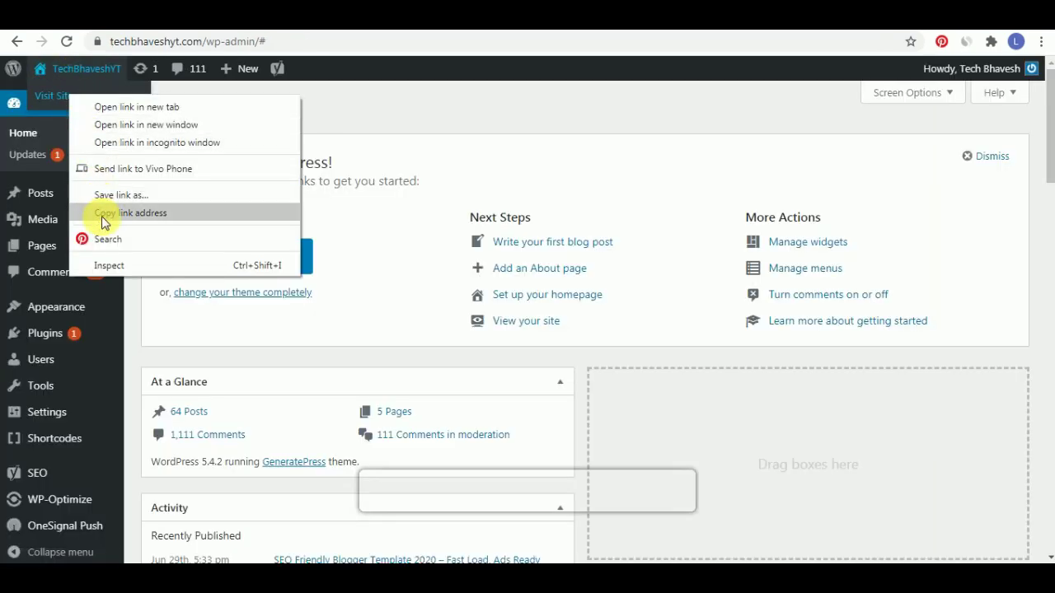
left_click(105, 214)
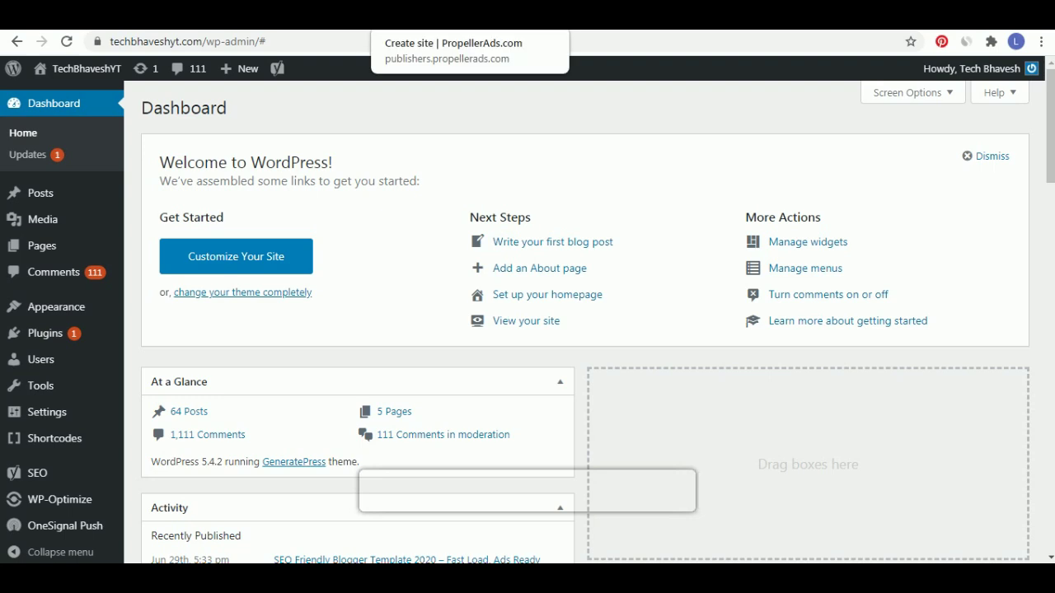
left_click(445, 16)
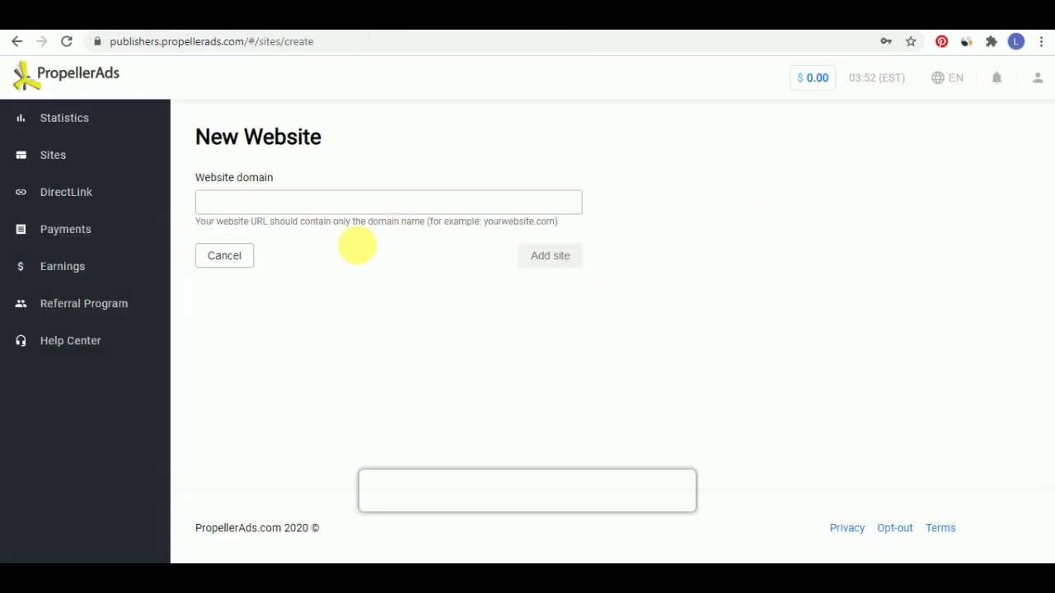
Step: Paste the copied address as the website domain, trim it to techbhaveshyt.com, and add the site
right_click(290, 208)
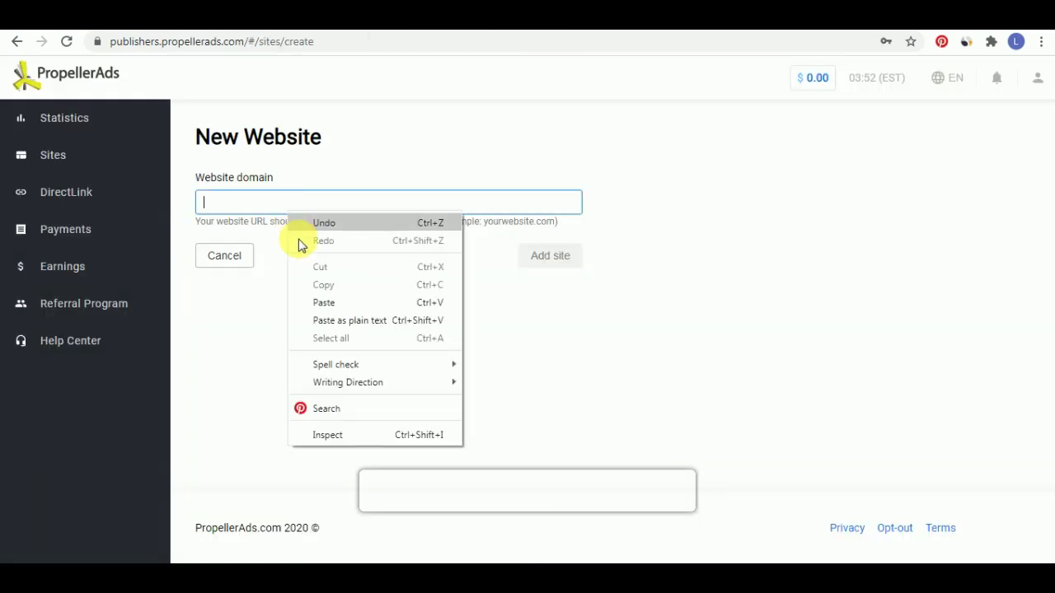
left_click(321, 302)
left_click_drag(238, 206, 191, 207)
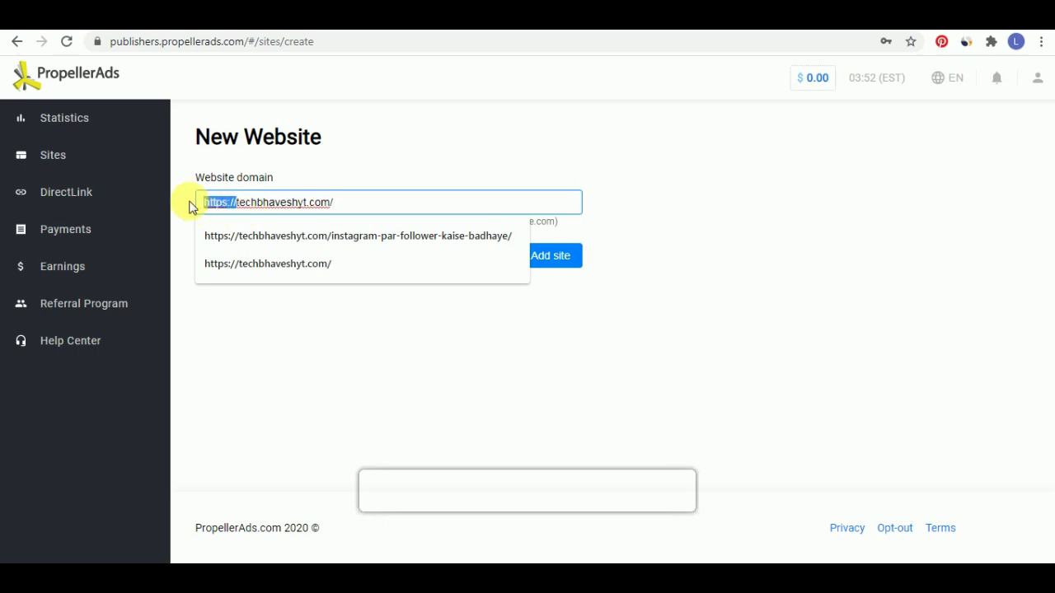
key("BackSpace")
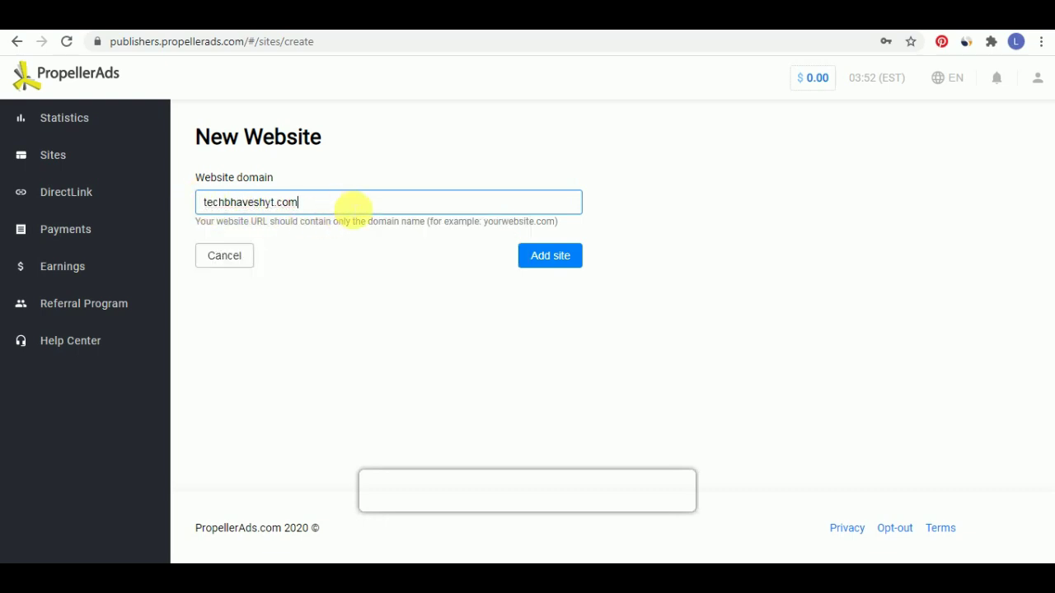
left_click(542, 258)
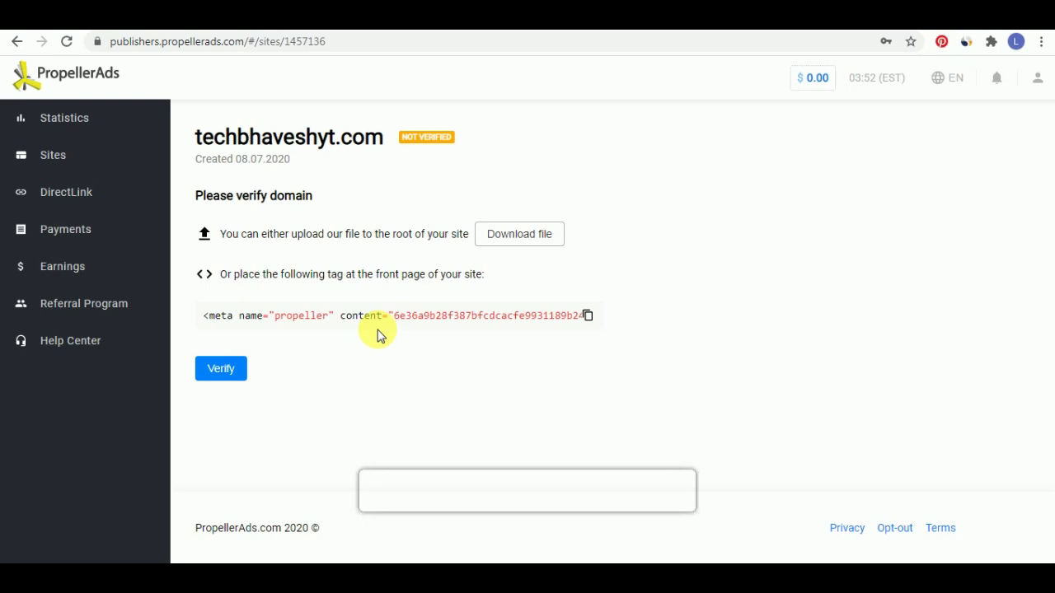
Step: Copy the domain verification meta tag and open the Insert Headers and Footers settings in WordPress
left_click(589, 317)
left_click(614, 32)
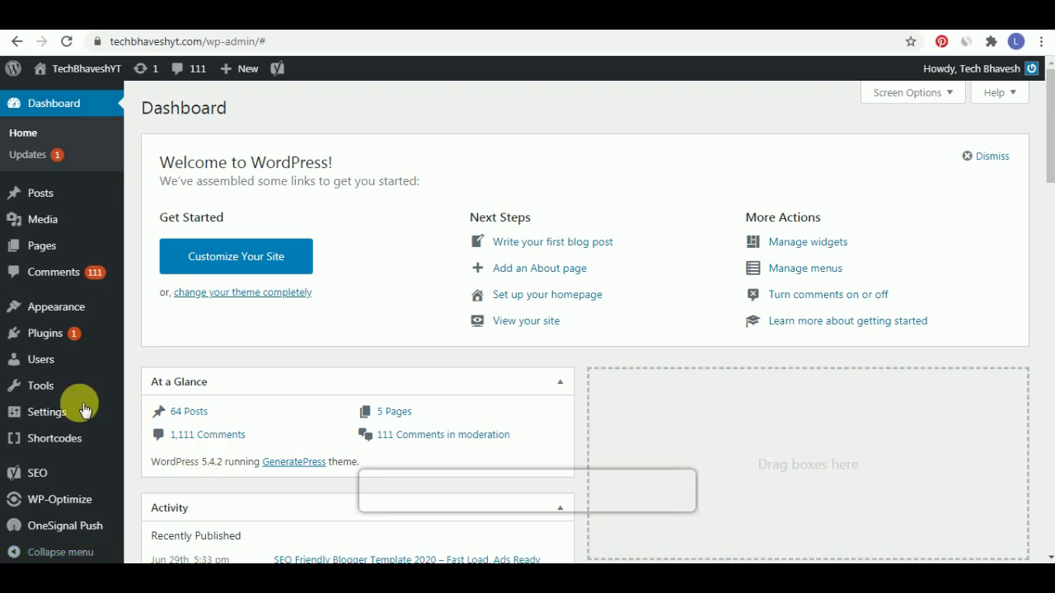
mouse_move(82, 412)
left_click(188, 441)
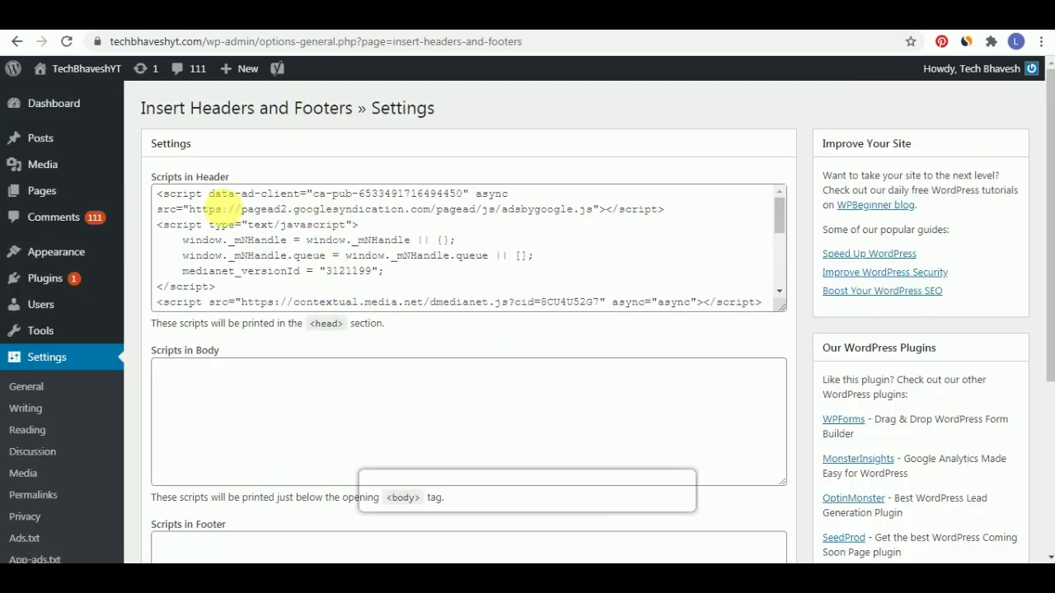
Step: Insert the copied verification meta tag above the existing scripts in the Scripts in Header field
left_click(157, 195)
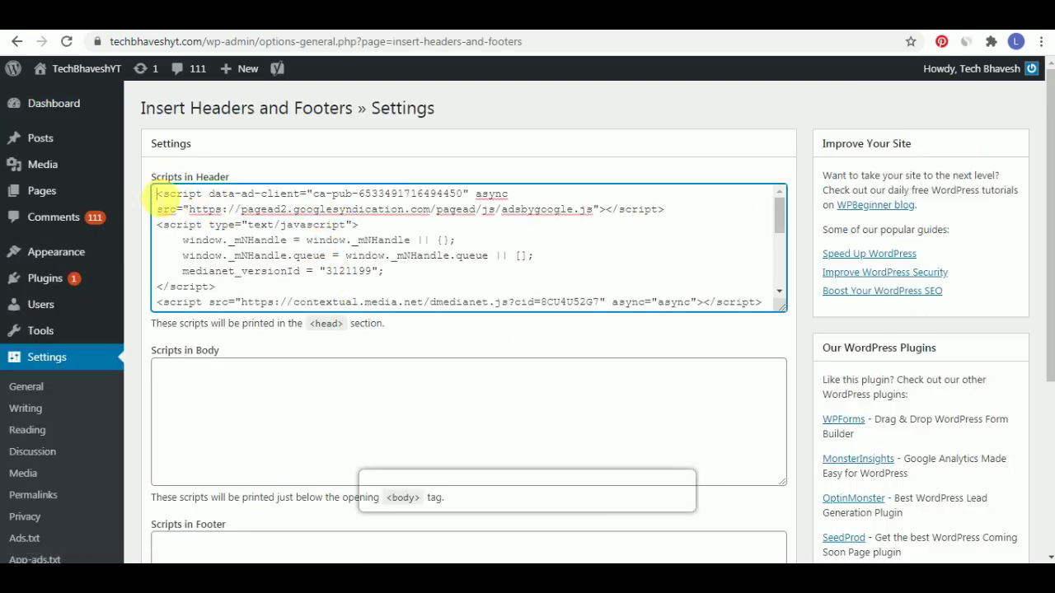
key("Return")
key("Return")
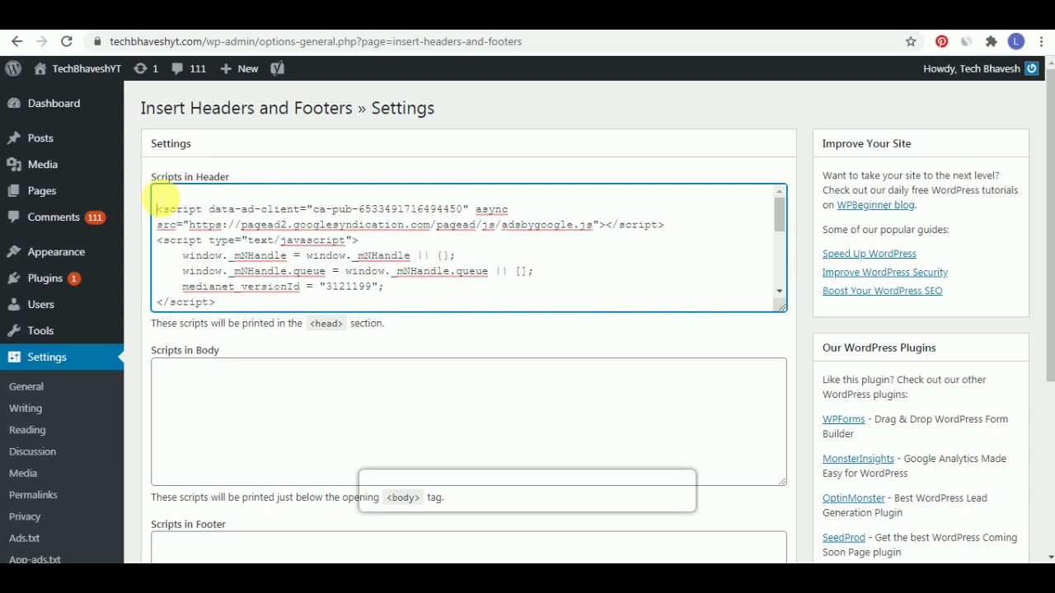
key("ctrl+v")
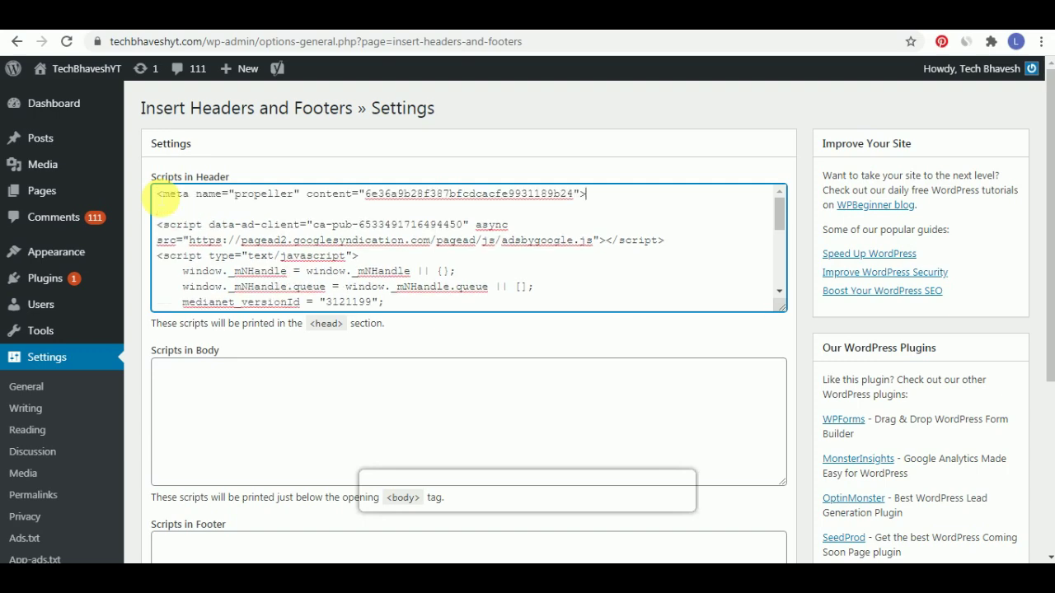
scroll(577, 338, "down", 3)
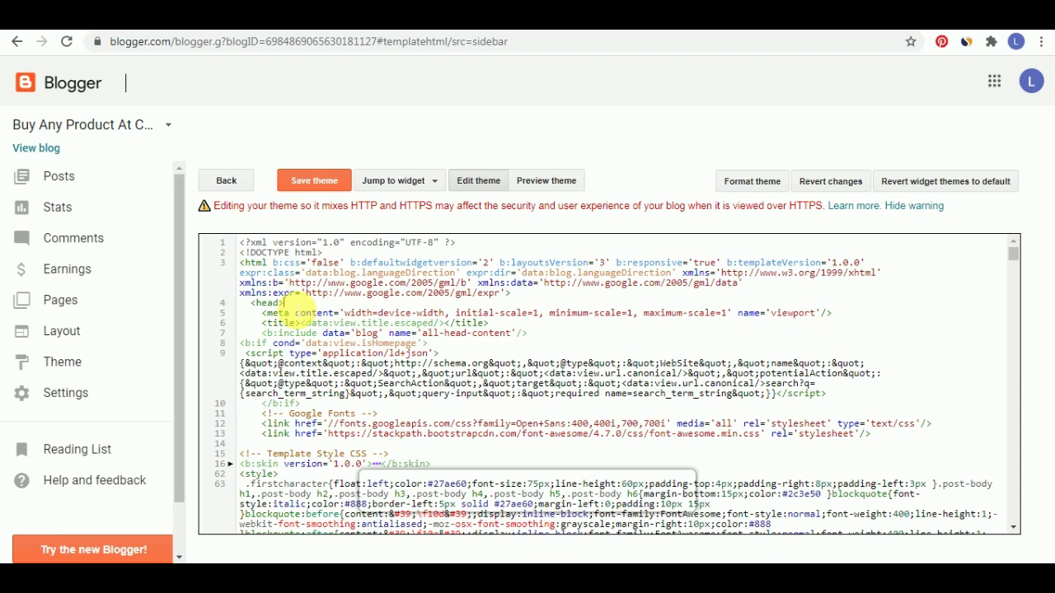
Step: Paste the verification meta tag directly below the opening head tag in the Blogger theme HTML, and leave the editor without saving
left_click(289, 303)
key("Return")
key("ctrl+v")
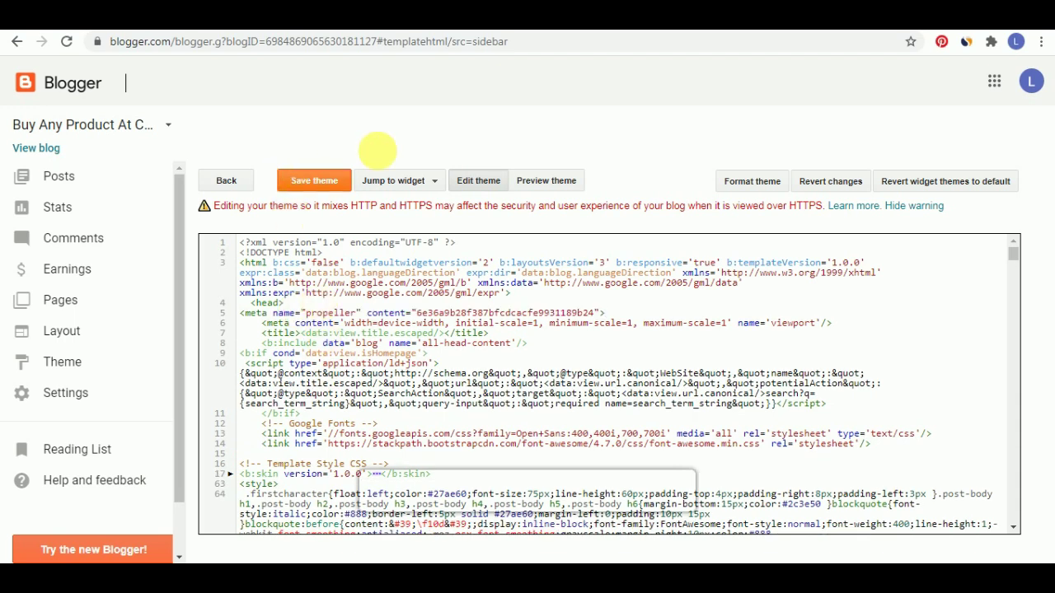
left_click(898, 31)
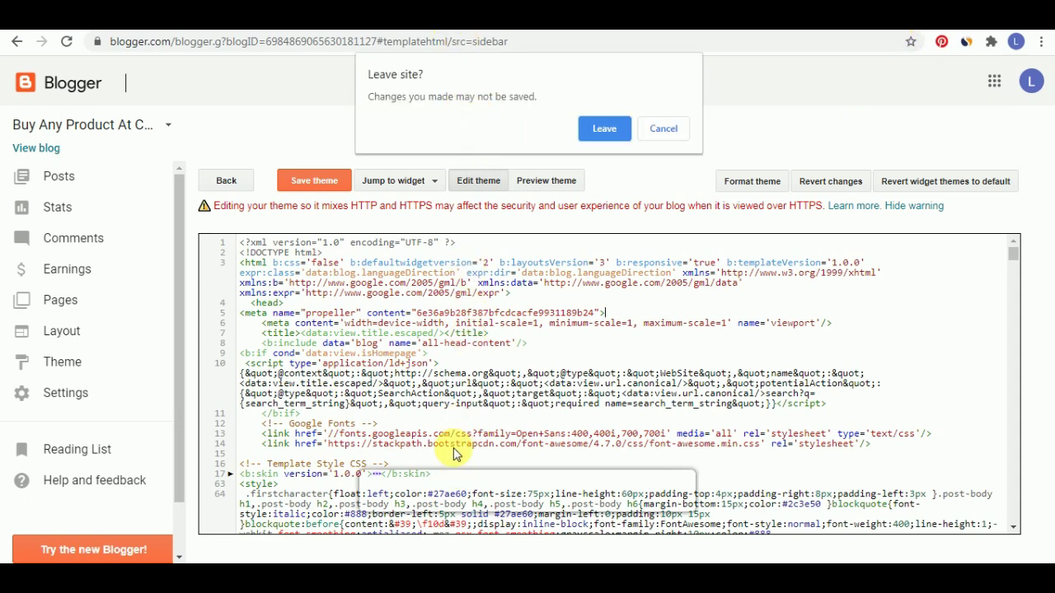
left_click(606, 130)
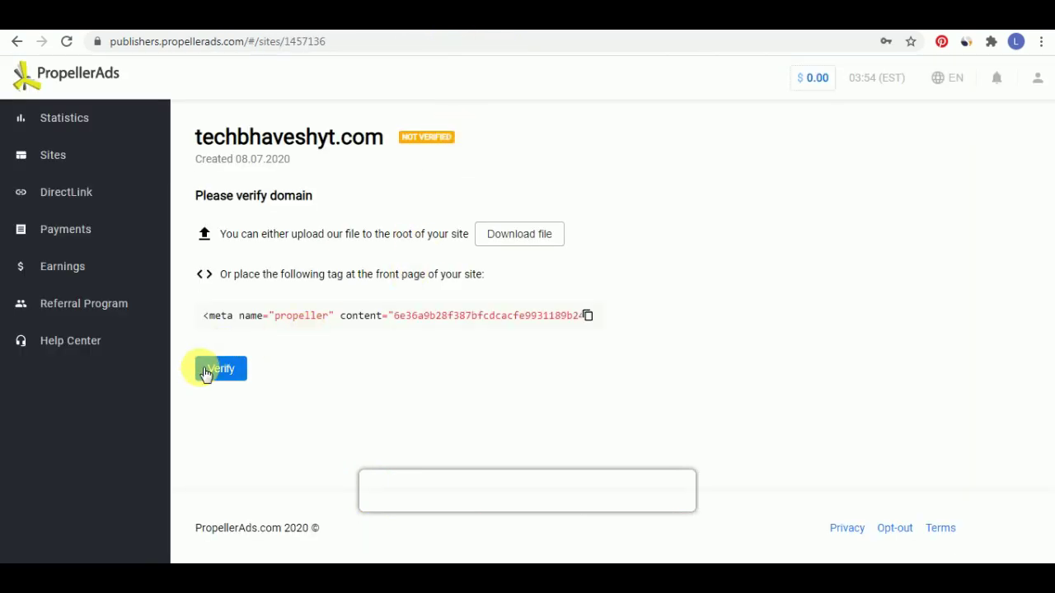
Step: Verify the techbhaveshyt.com domain in PropellerAds and open the list of sites
left_click(207, 371)
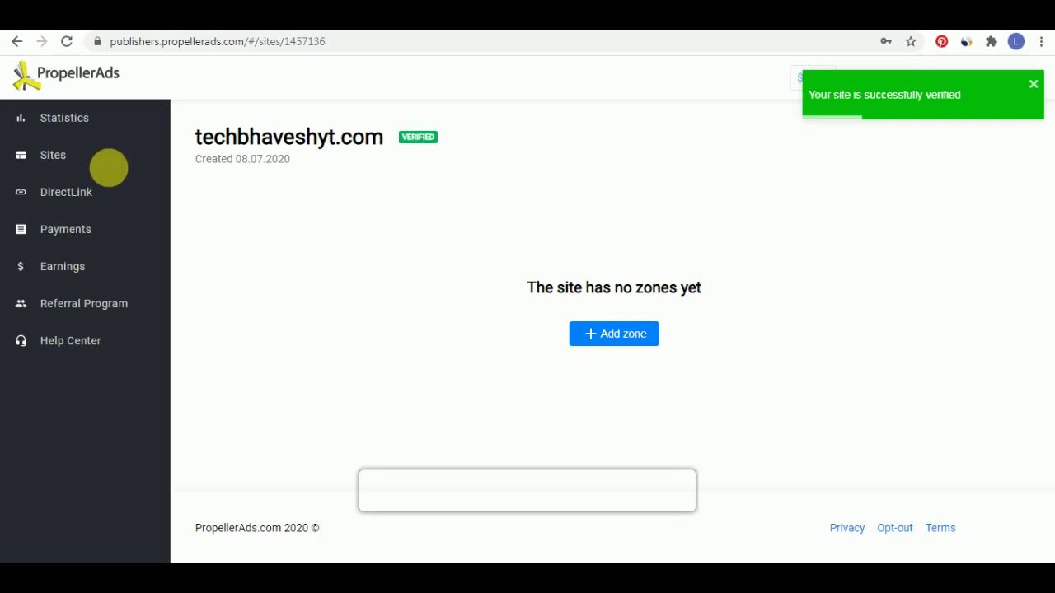
left_click(95, 156)
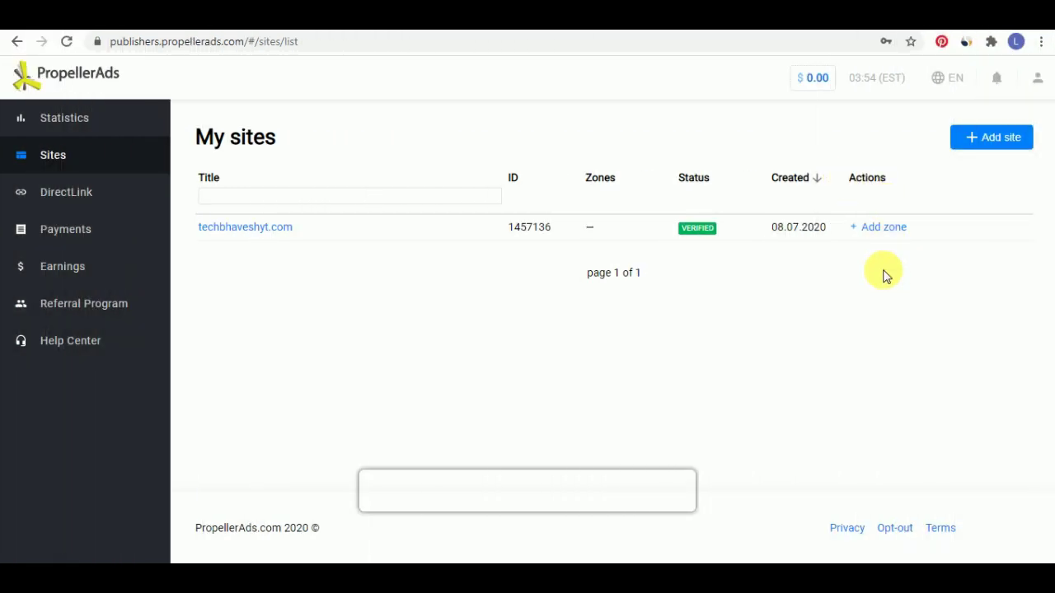
Step: Start adding an ad zone to techbhaveshyt.com and look through the available ad formats
left_click(878, 234)
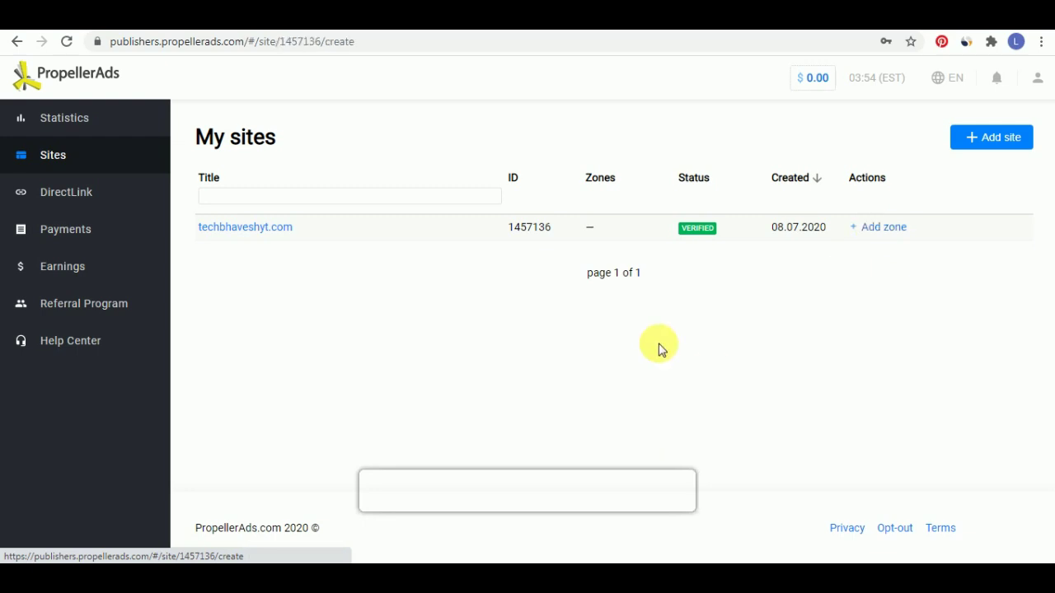
scroll(828, 247, "down", 4)
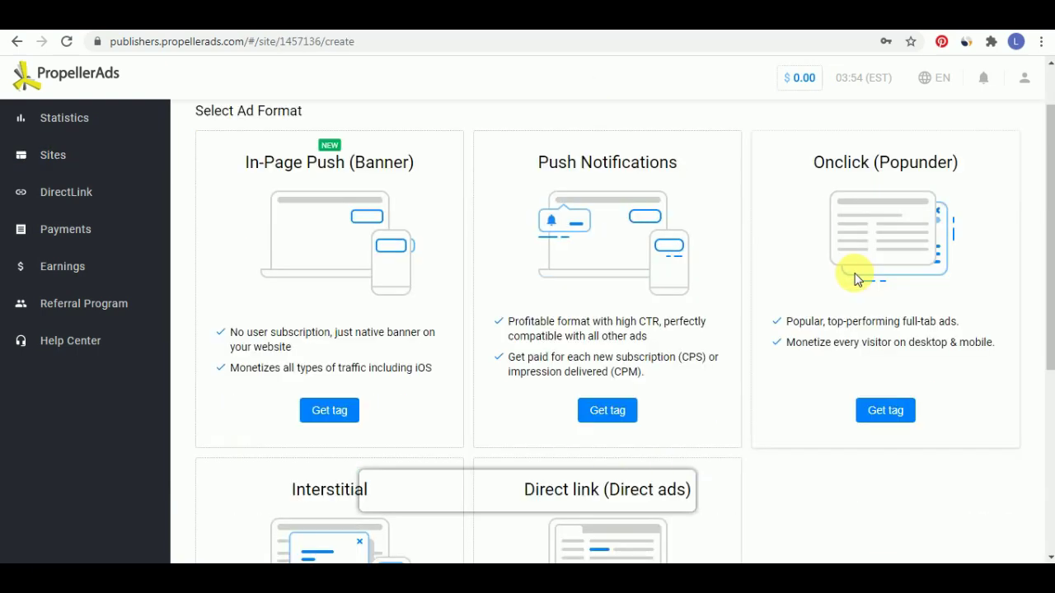
scroll(730, 401, "up", 4)
scroll(492, 409, "down", 3)
scroll(843, 296, "down", 3)
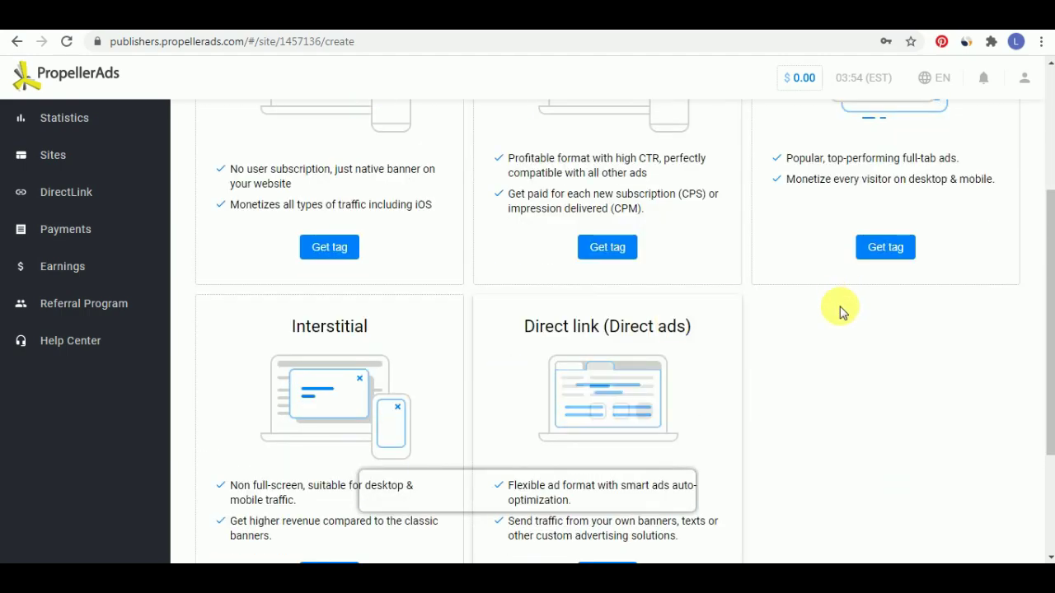
Step: Review the ad formats offered for techbhaveshyt.com, from In-Page Push to Interstitial and Direct link
scroll(833, 322, "up", 5)
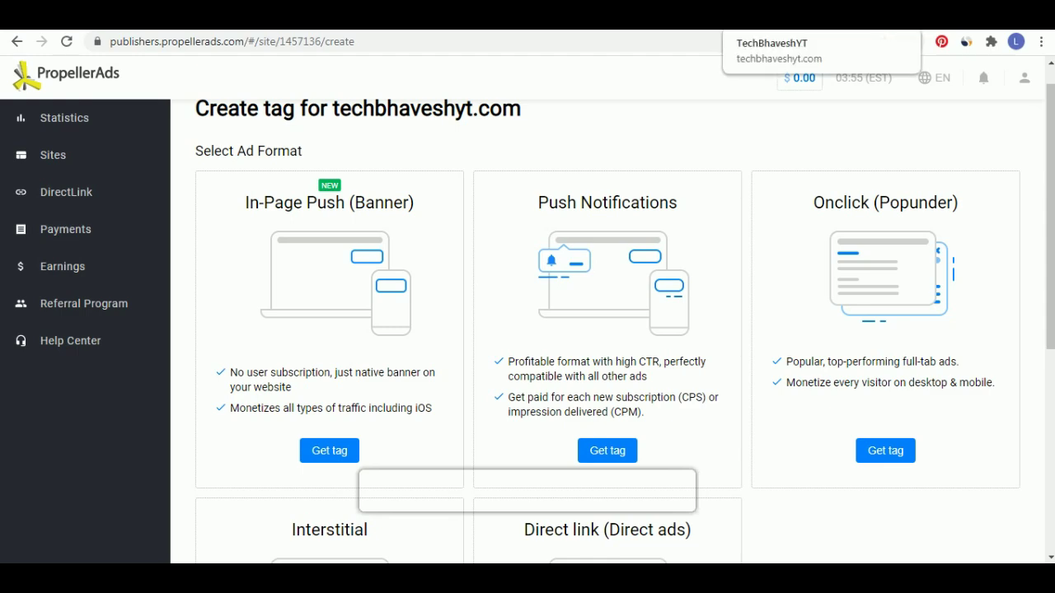
left_click(791, 15)
scroll(354, 236, "down", 1)
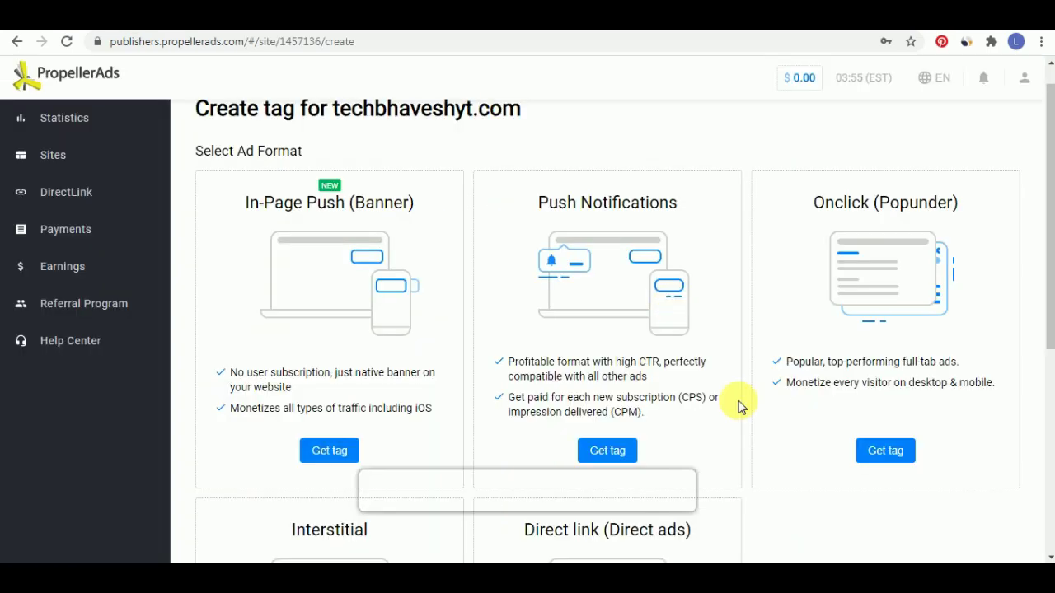
scroll(737, 404, "down", 2)
scroll(710, 419, "down", 1)
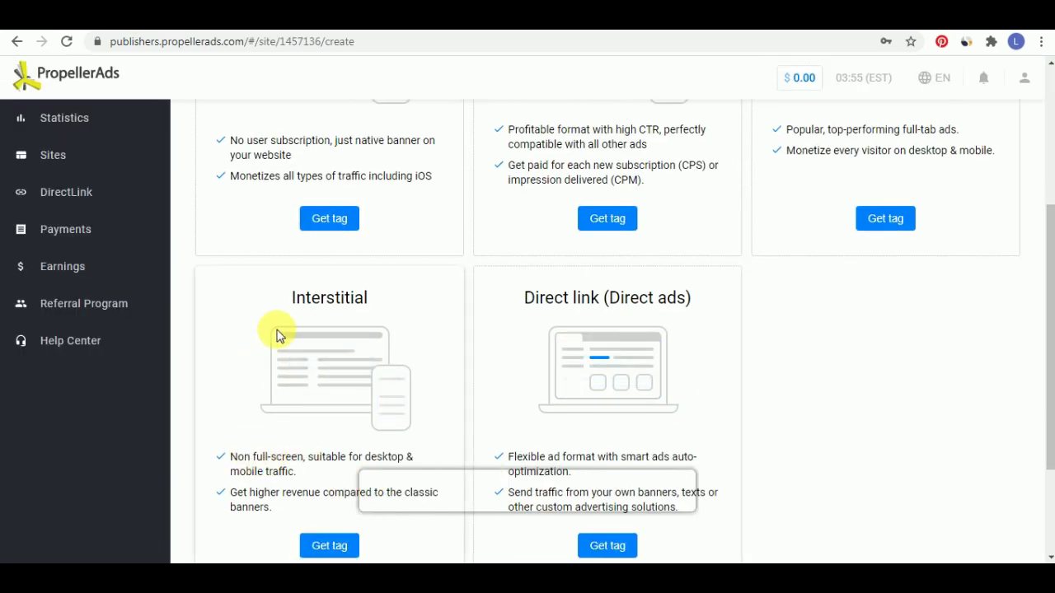
scroll(443, 442, "down", 1)
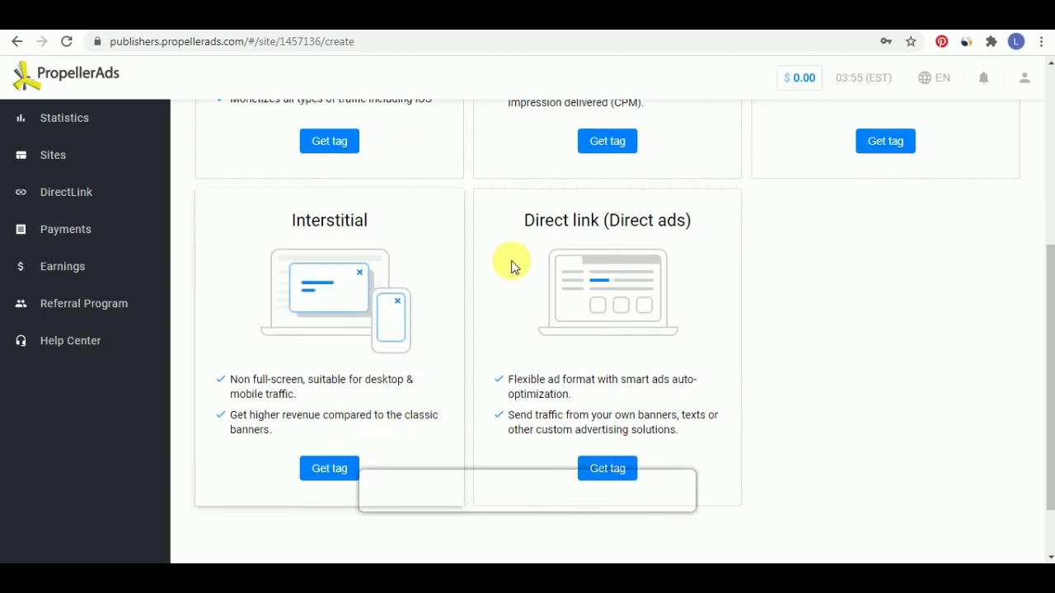
scroll(701, 271, "up", 3)
scroll(694, 417, "up", 1)
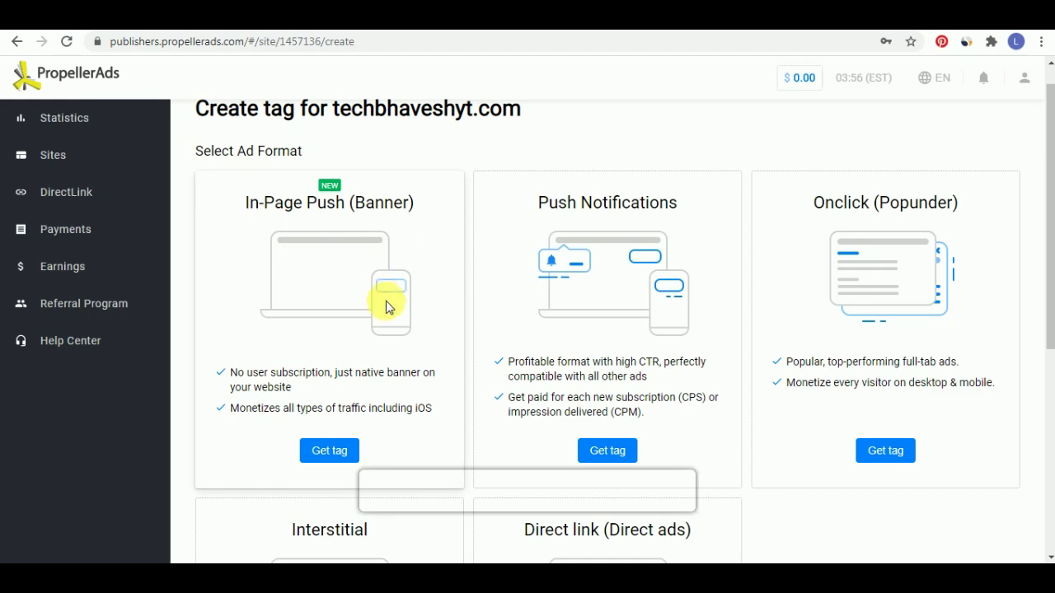
Step: Create an In-Page Push (Banner) tag named bhav for techbhaveshyt.com and copy its ad code
left_click(330, 452)
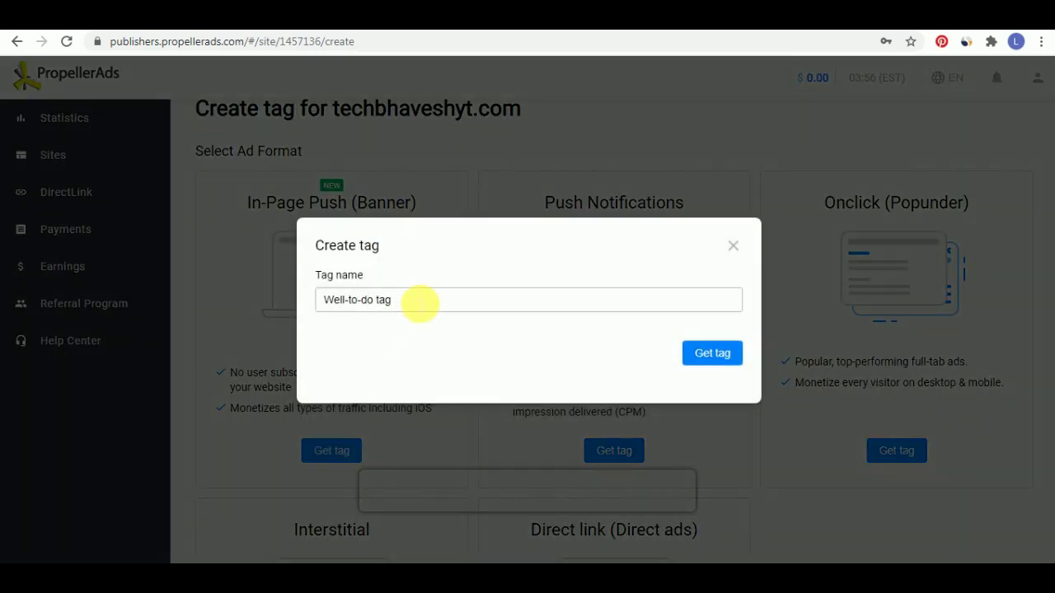
left_click_drag(453, 308, 303, 315)
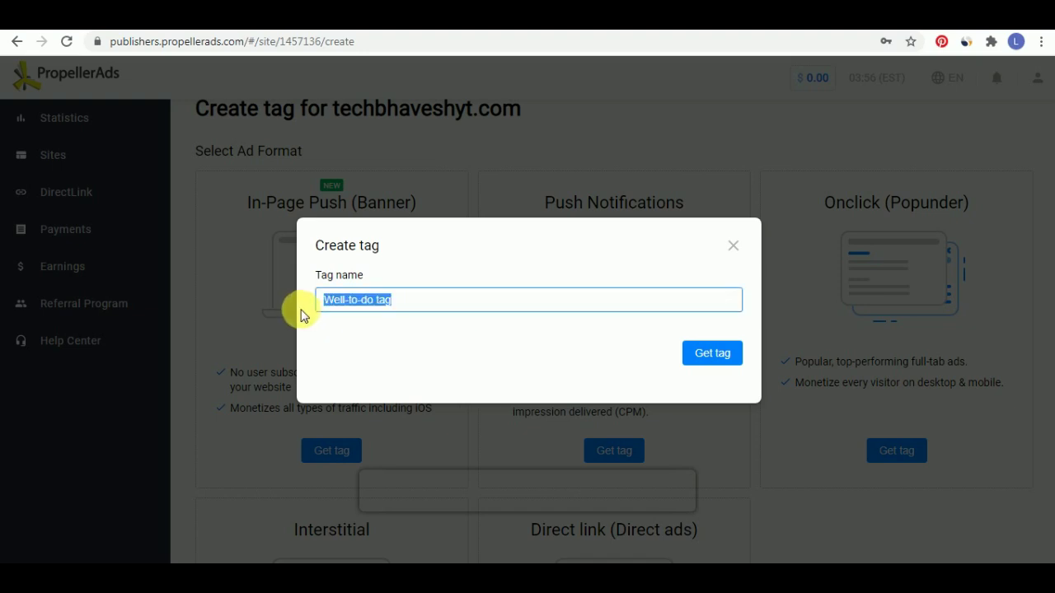
left_click(717, 356)
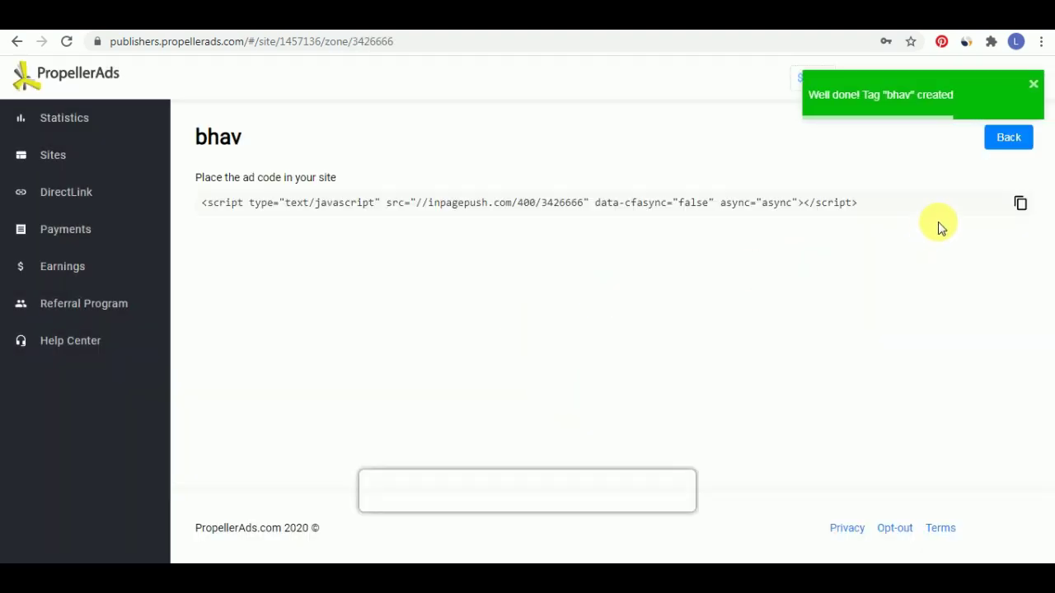
left_click(1021, 203)
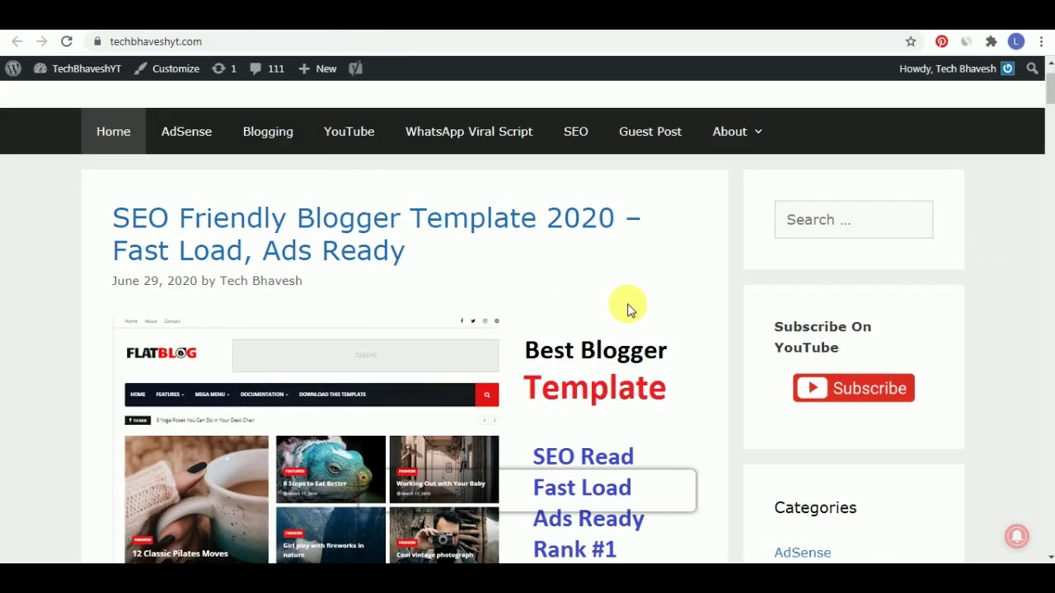
Step: Switch to the WordPress admin's widget settings and add a Custom HTML widget to the Right Sidebar below Search
scroll(629, 306, "up", 1)
left_click(593, 57)
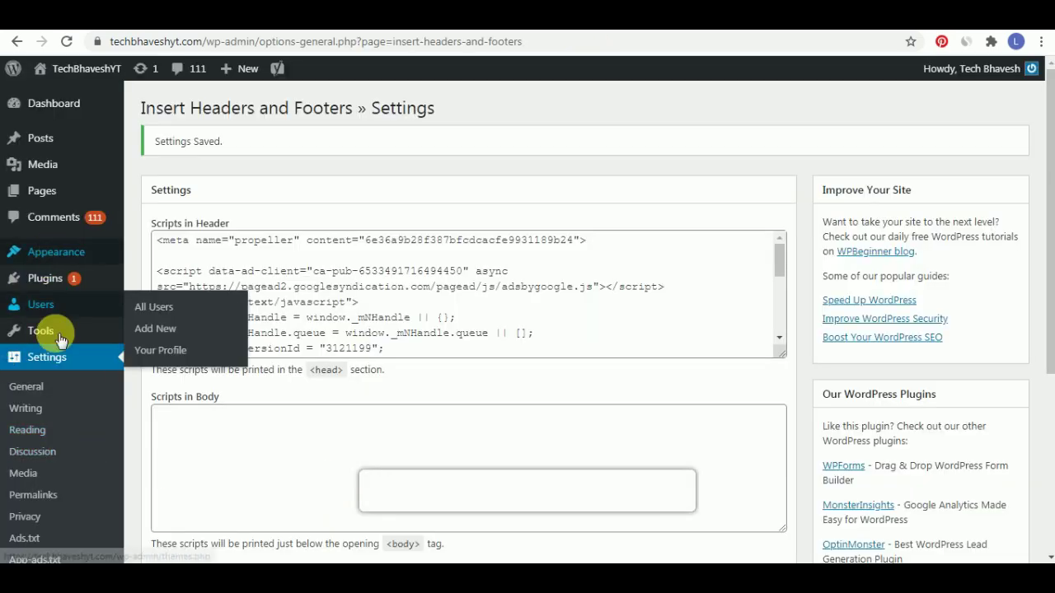
mouse_move(75, 252)
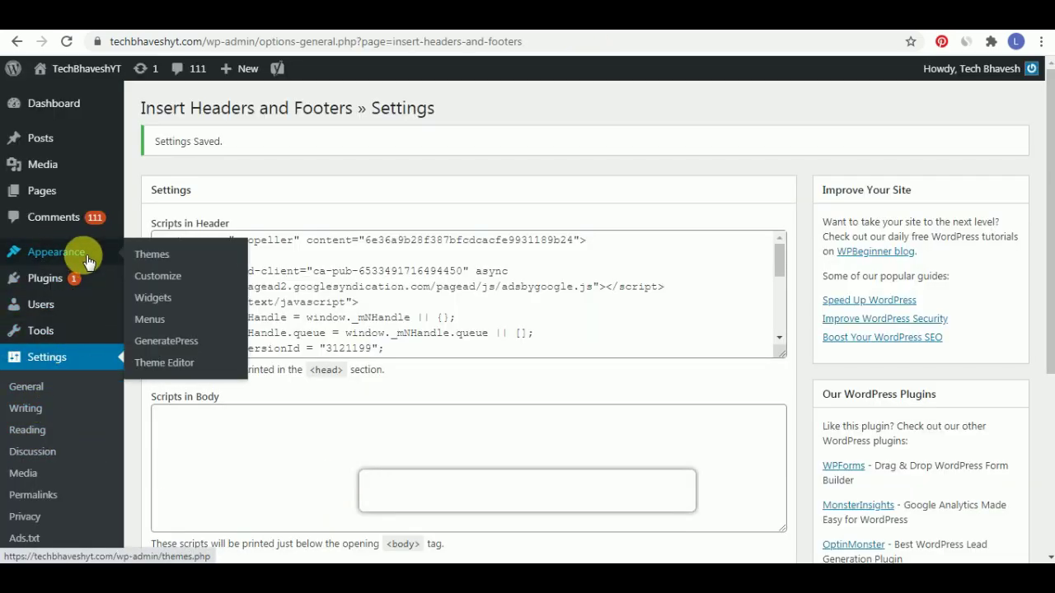
left_click(153, 298)
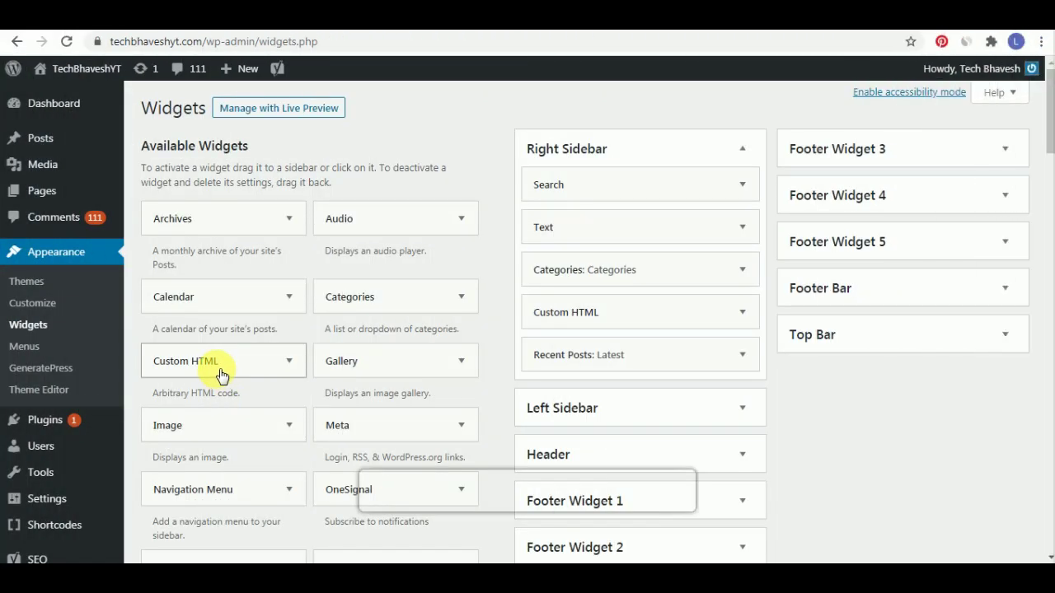
left_click_drag(219, 371, 610, 243)
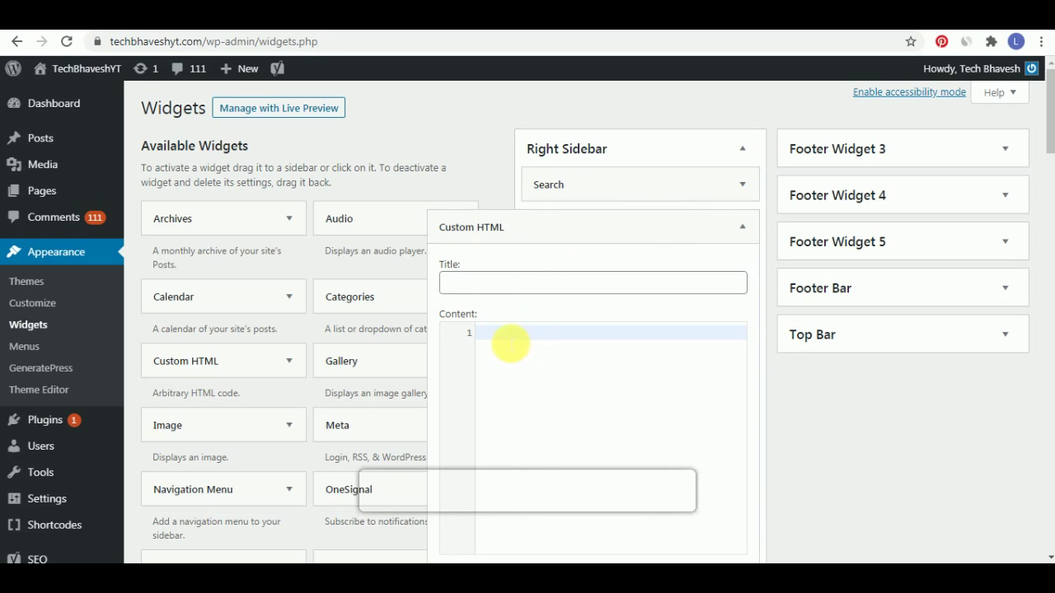
Step: Paste the copied ad script into the Custom HTML widget's content, save the widget and close it
key("ctrl+v")
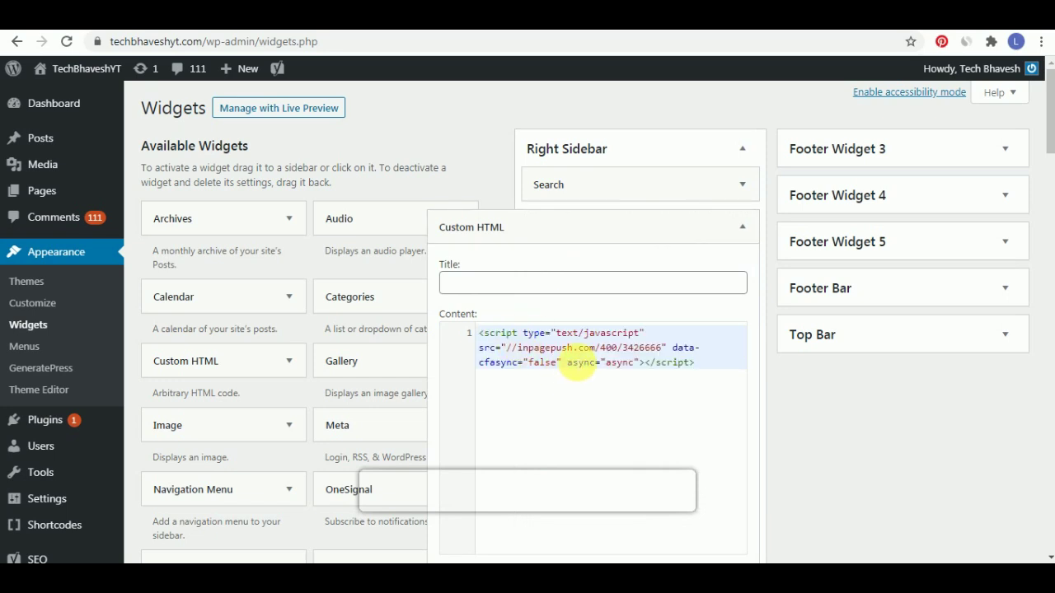
scroll(579, 363, "down", 2)
left_click(725, 421)
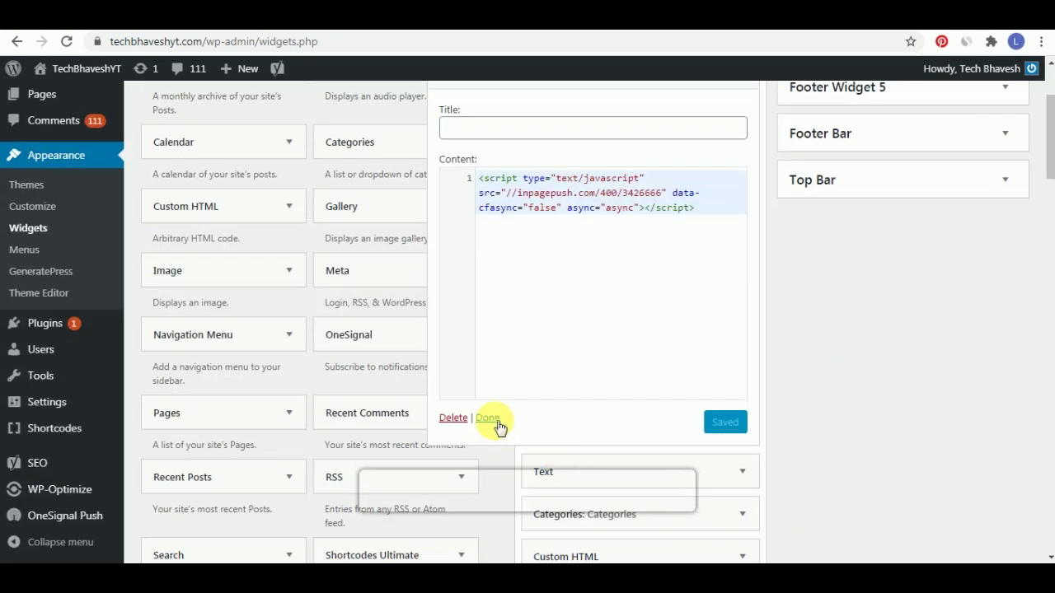
left_click(487, 418)
scroll(914, 344, "up", 5)
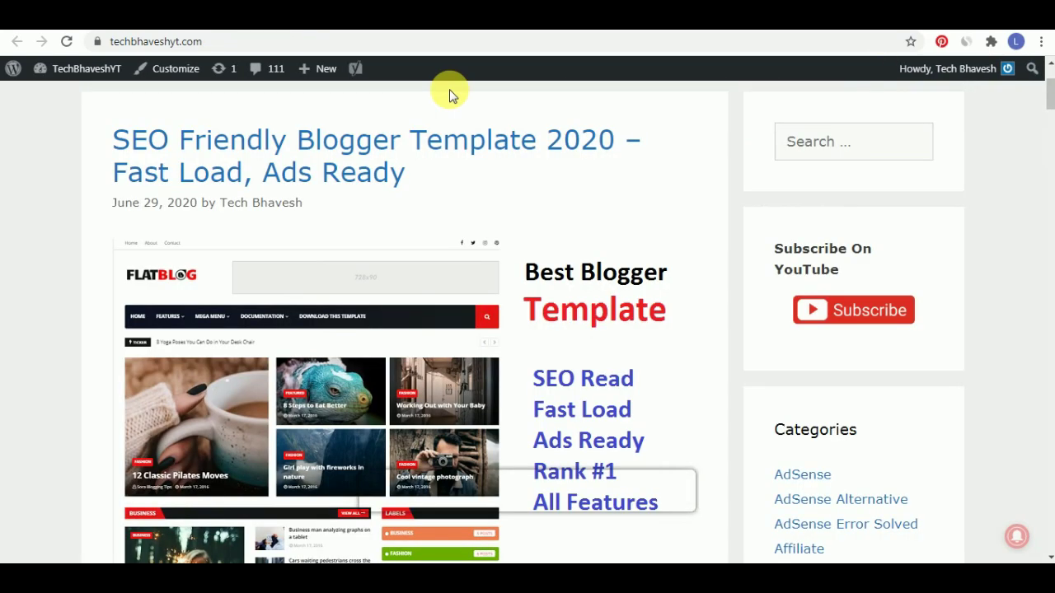
Step: Reload the techbhaveshyt.com homepage to check the in-page push ad on the live site
left_click(67, 42)
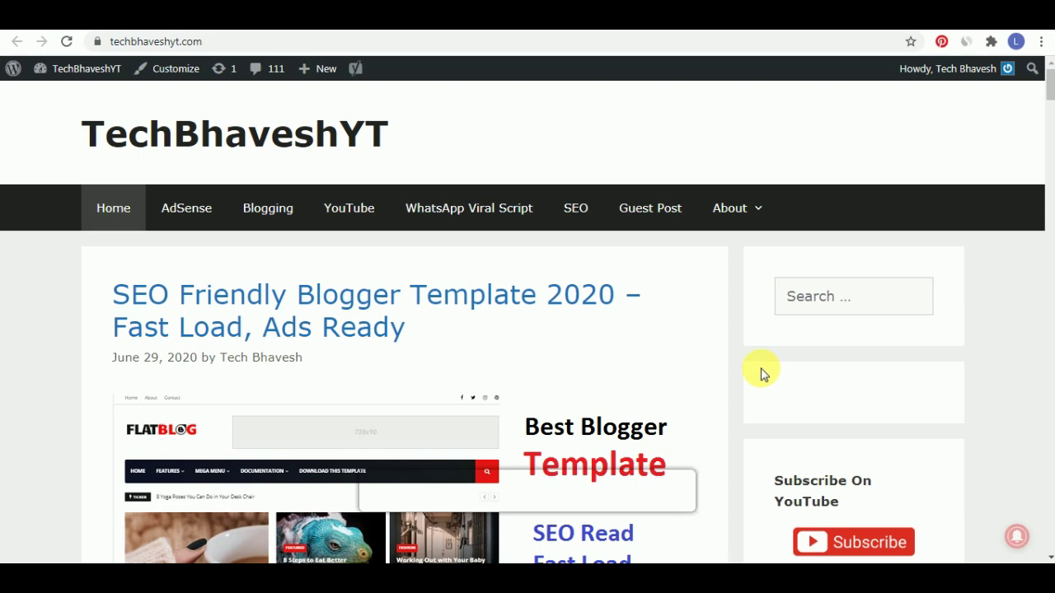
left_click(66, 43)
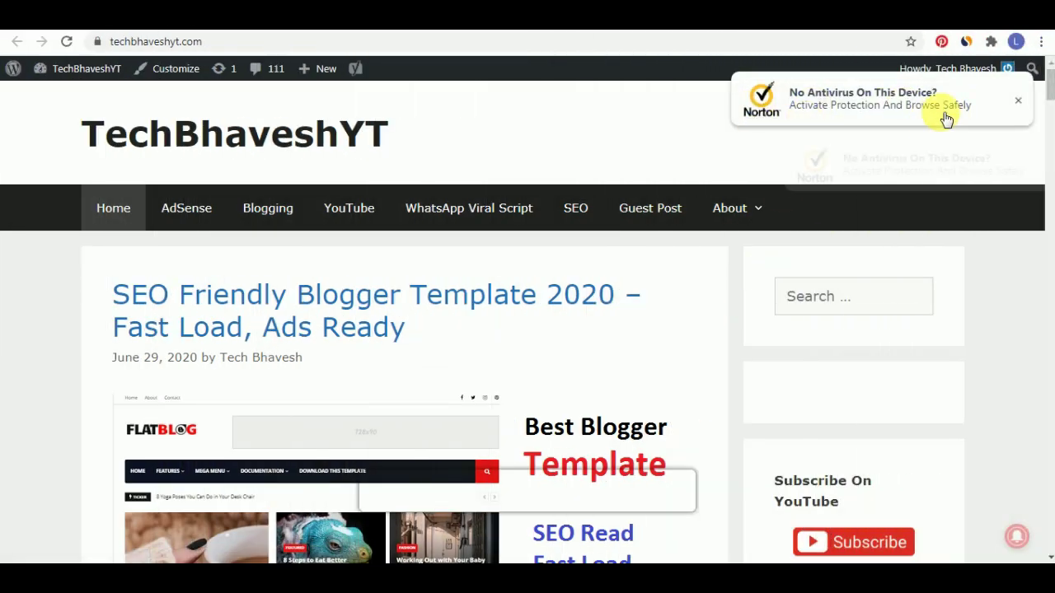
left_click(861, 179)
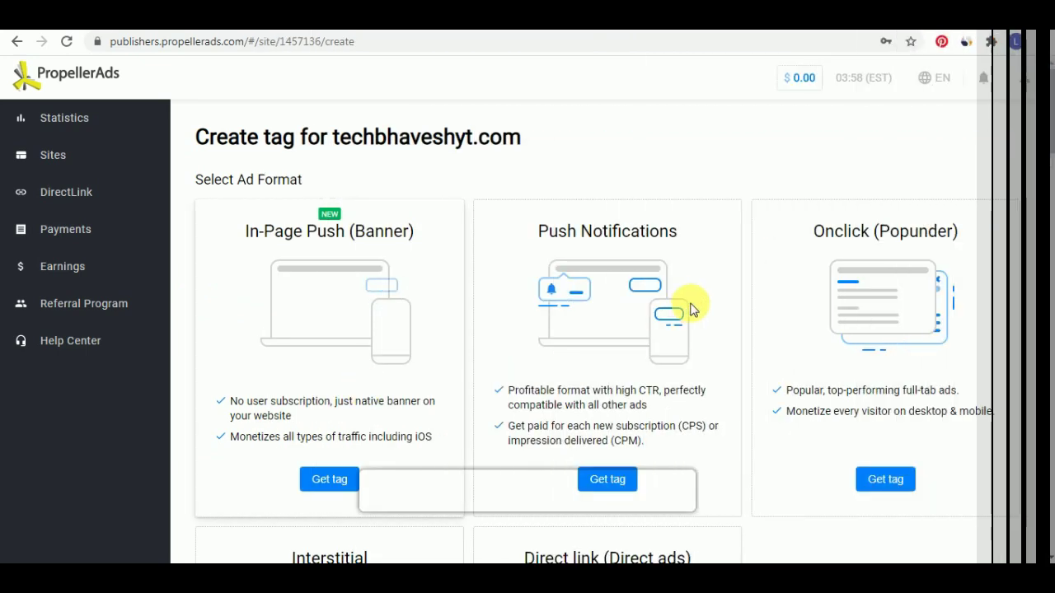
scroll(689, 306, "down", 2)
scroll(638, 276, "up", 2)
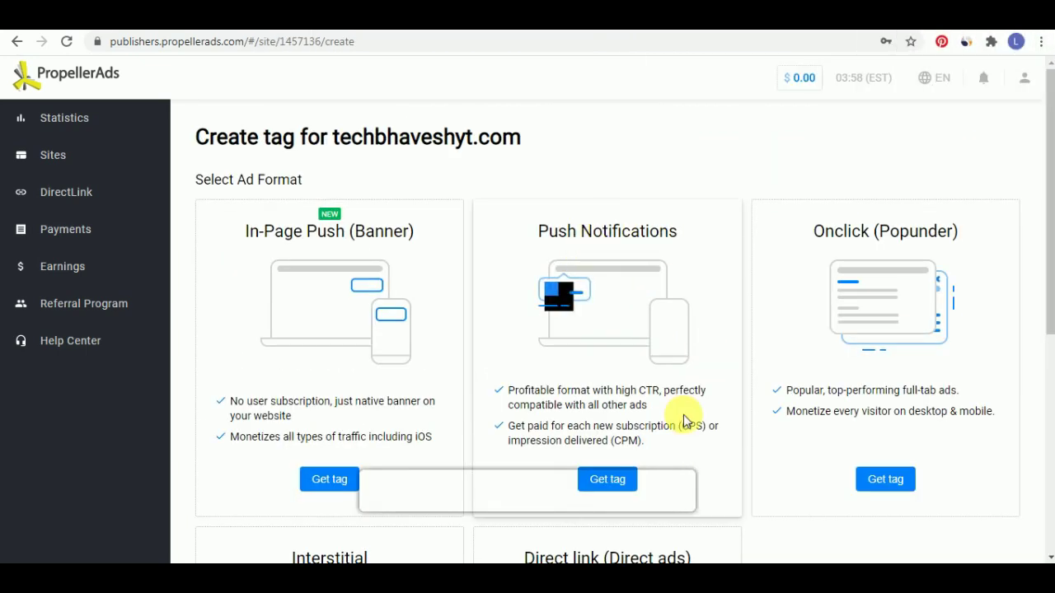
left_click(620, 481)
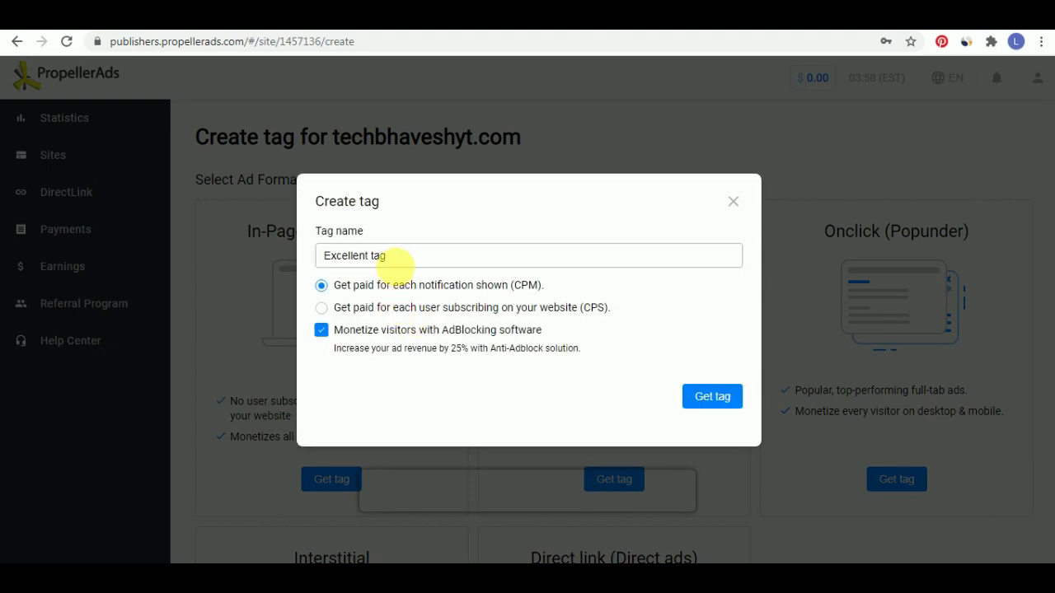
left_click_drag(400, 262, 291, 258)
left_click(292, 259)
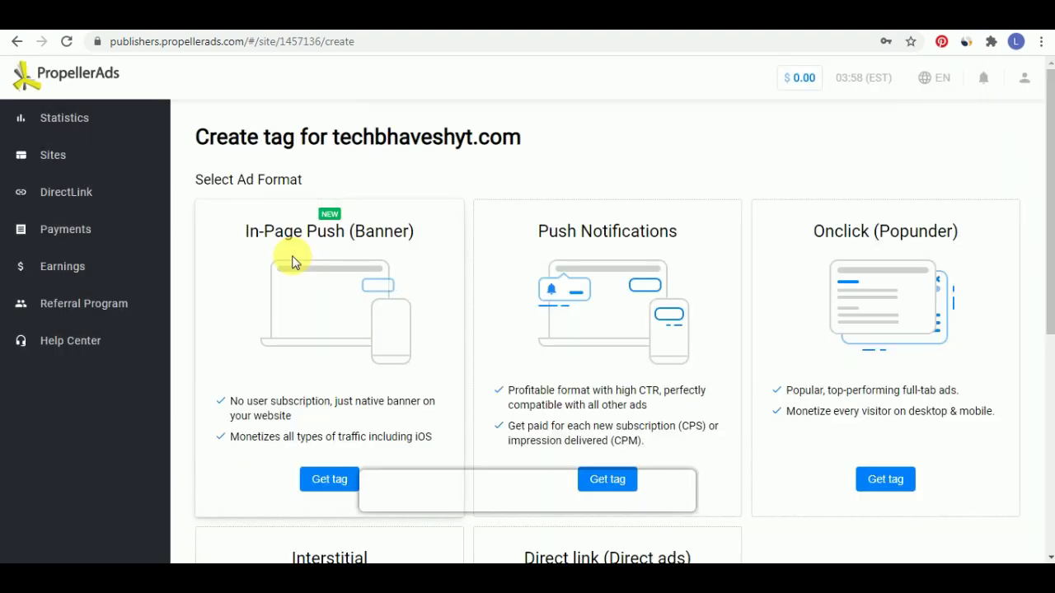
Step: Create a Push Notifications tag with the suggested name, CPM payment and AdBlock monetization, and look over its integration options
left_click(607, 479)
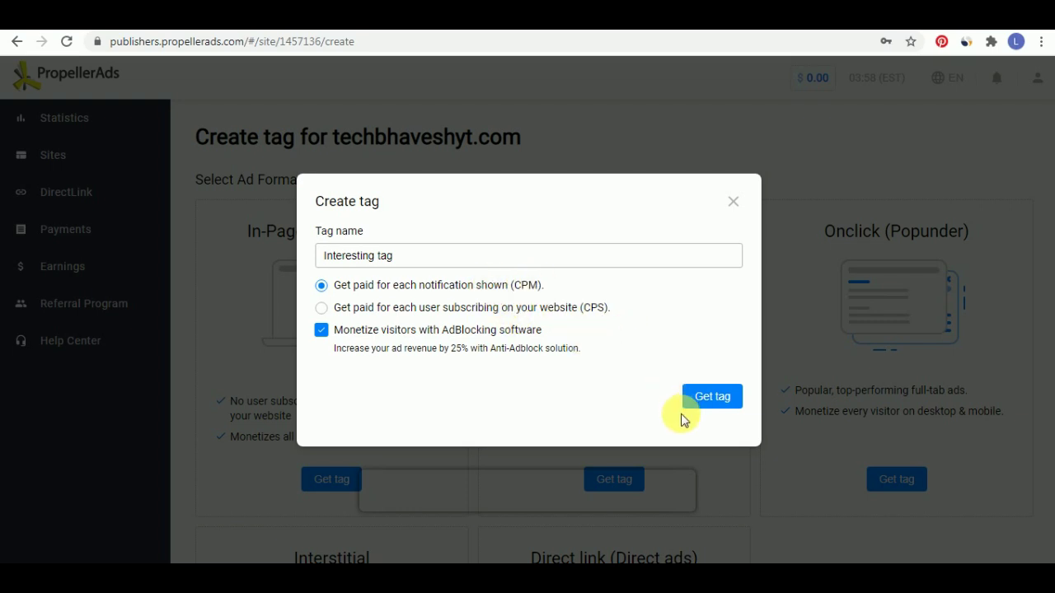
left_click(723, 405)
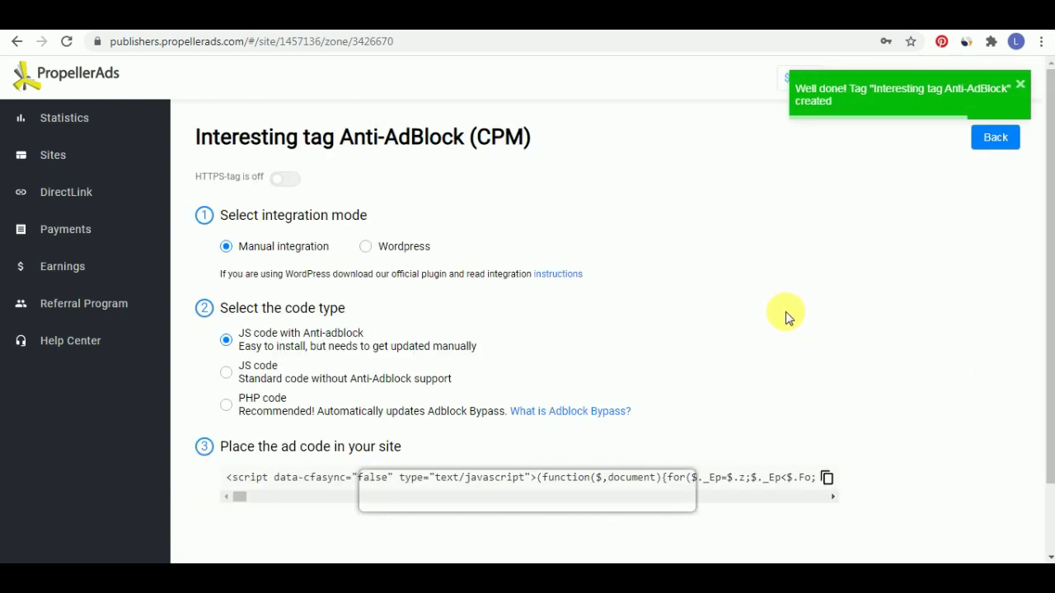
scroll(749, 429, "down", 1)
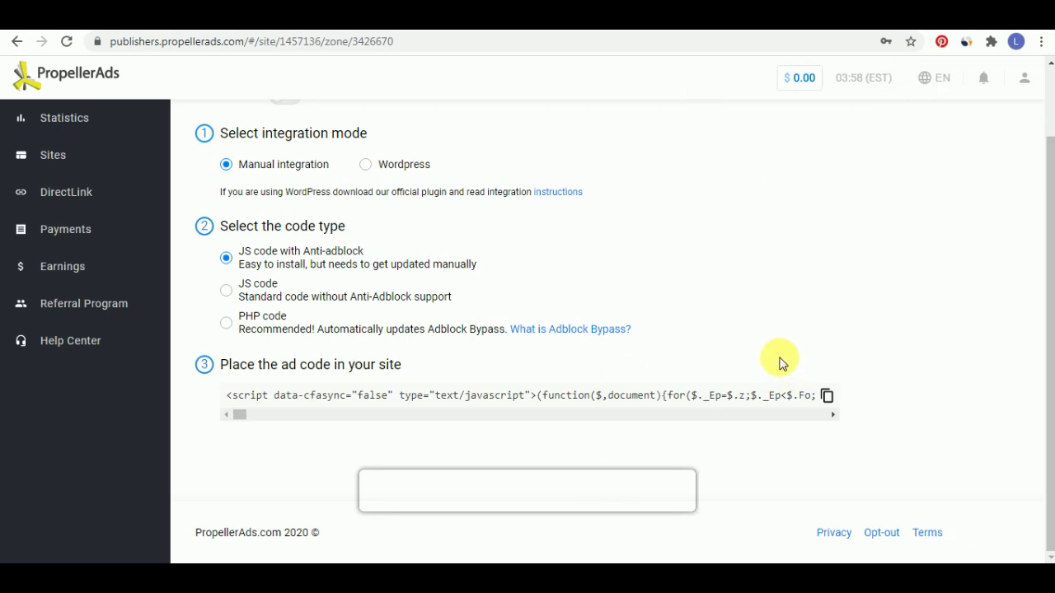
scroll(779, 362, "up", 1)
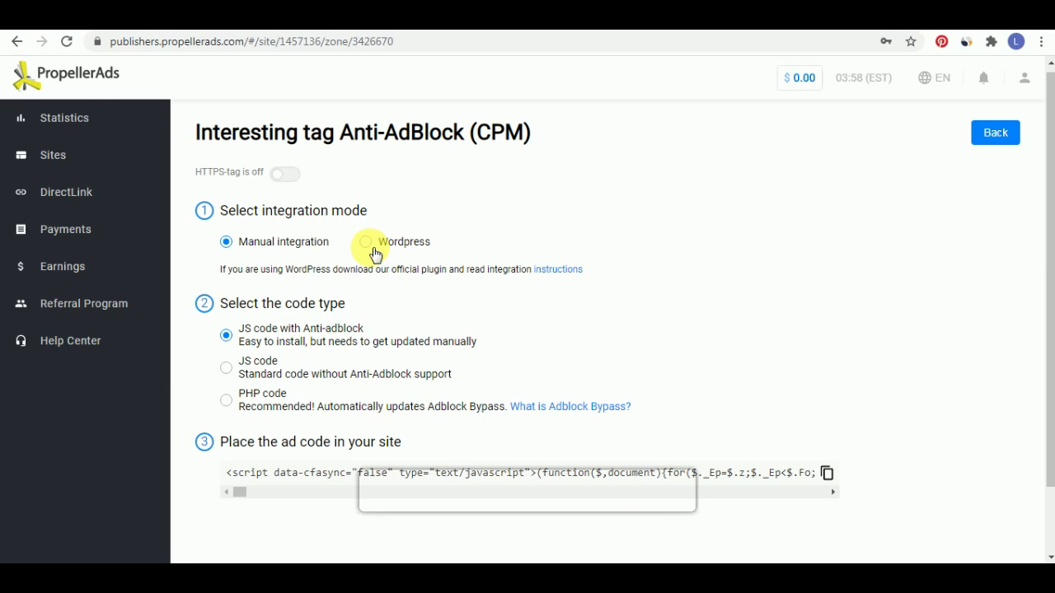
Step: Look through the account's statistics, earnings and payments pages, and check the minimum payout
left_click(66, 128)
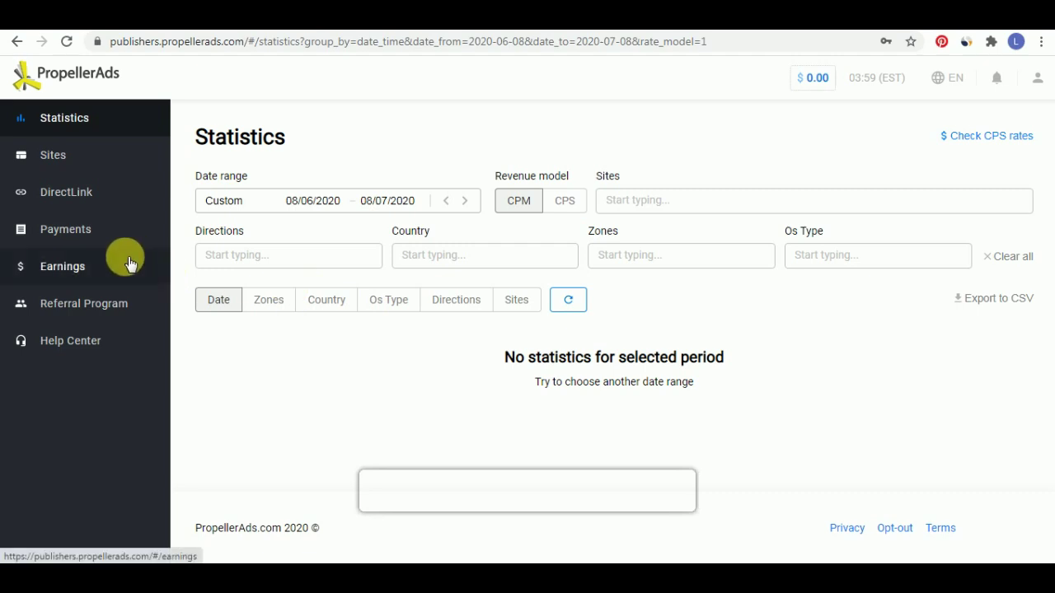
left_click(88, 267)
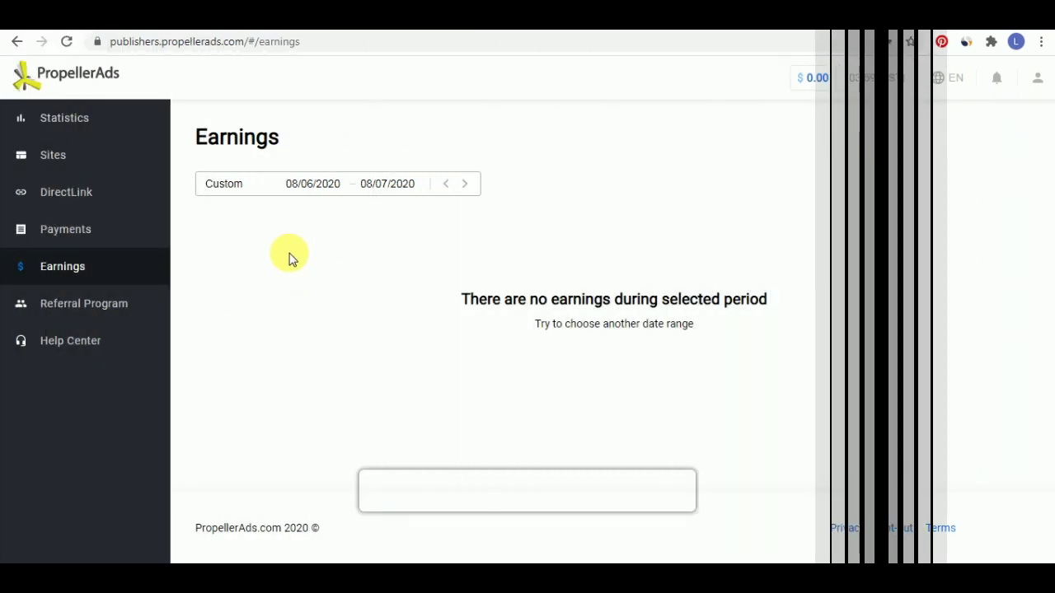
left_click(85, 240)
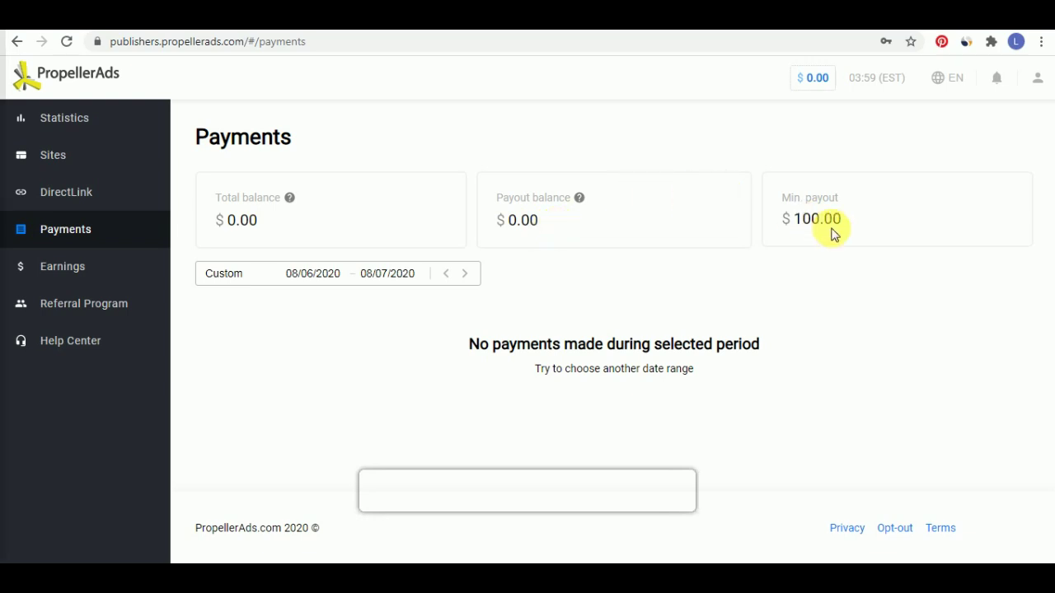
left_click_drag(852, 223, 803, 228)
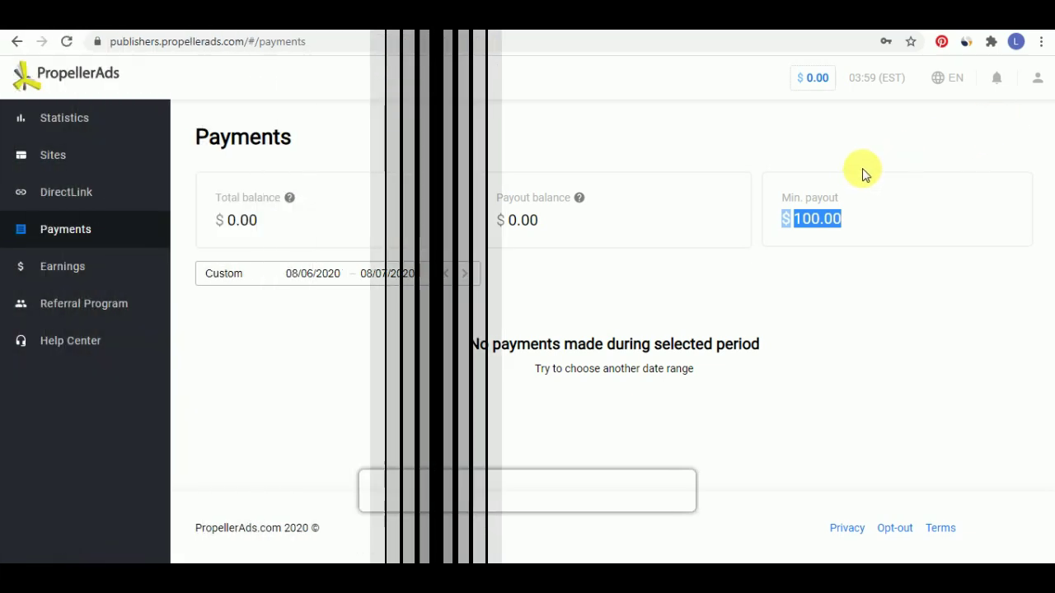
Step: Open the account's payment methods and examine the fields required for Webmoney Z
left_click(1037, 82)
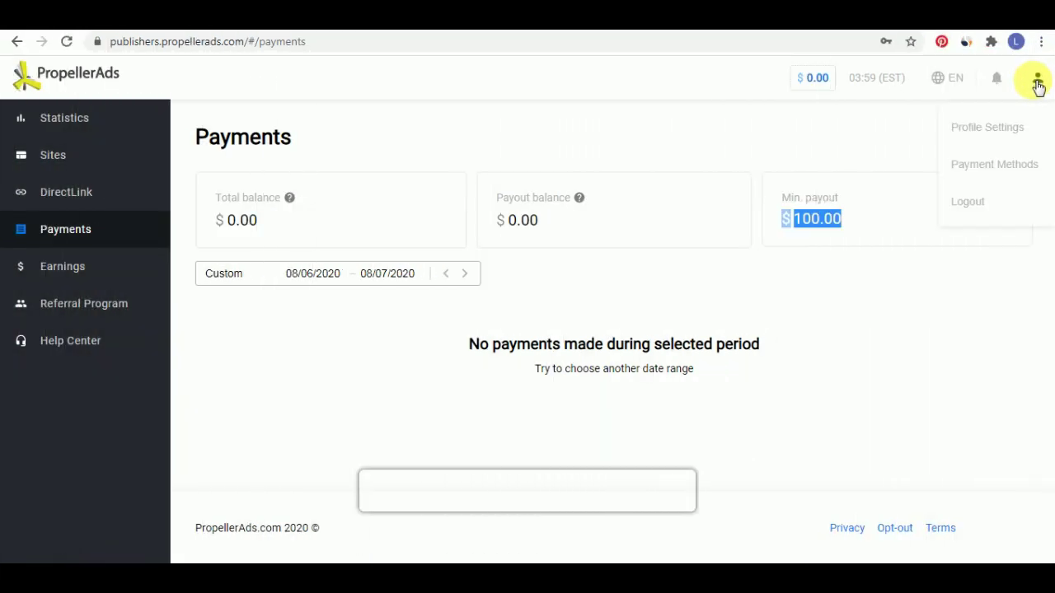
left_click(994, 170)
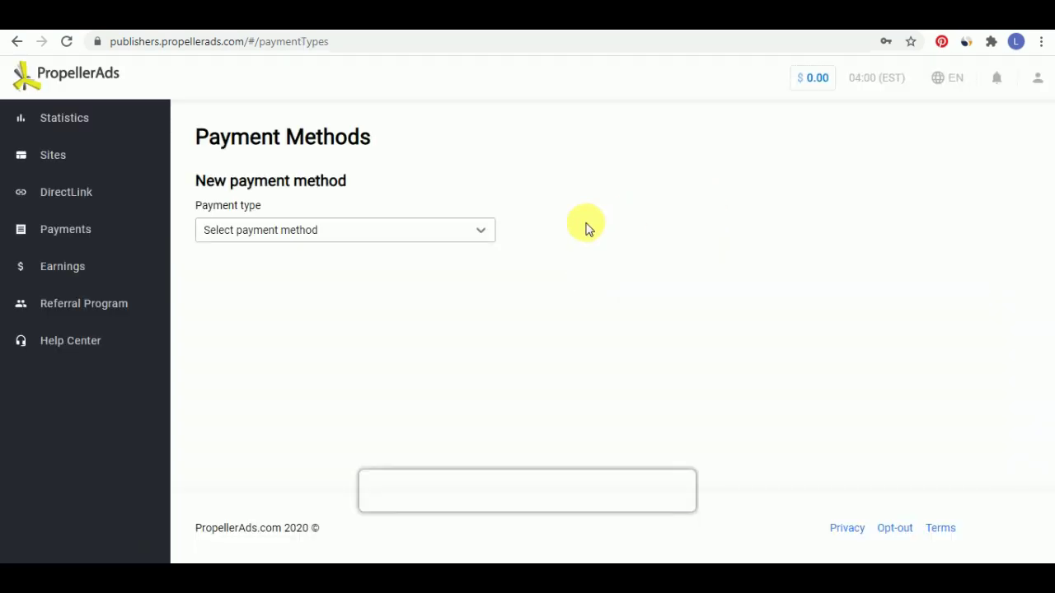
left_click(402, 239)
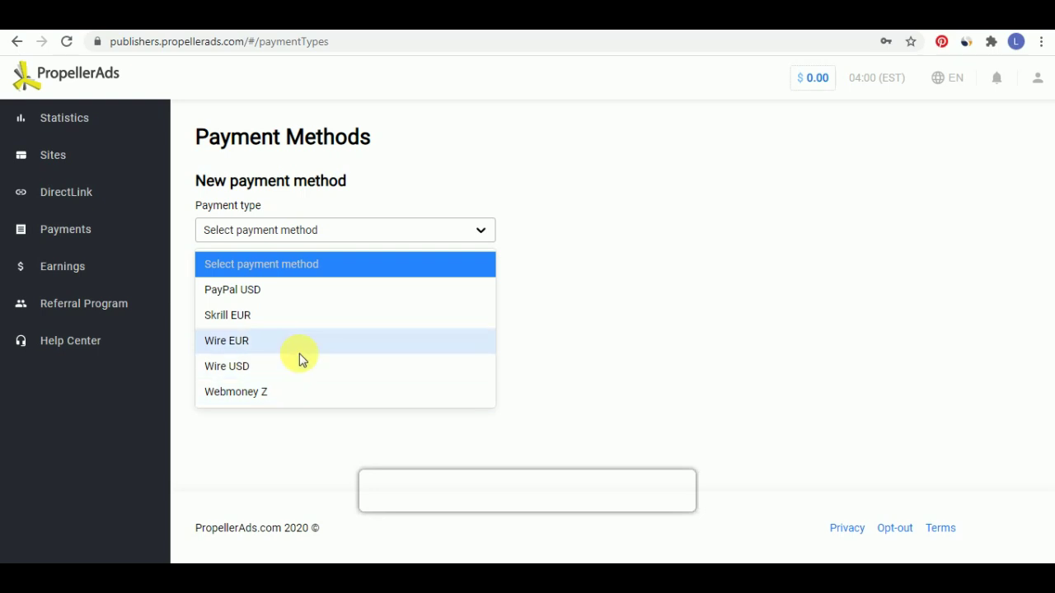
left_click(223, 402)
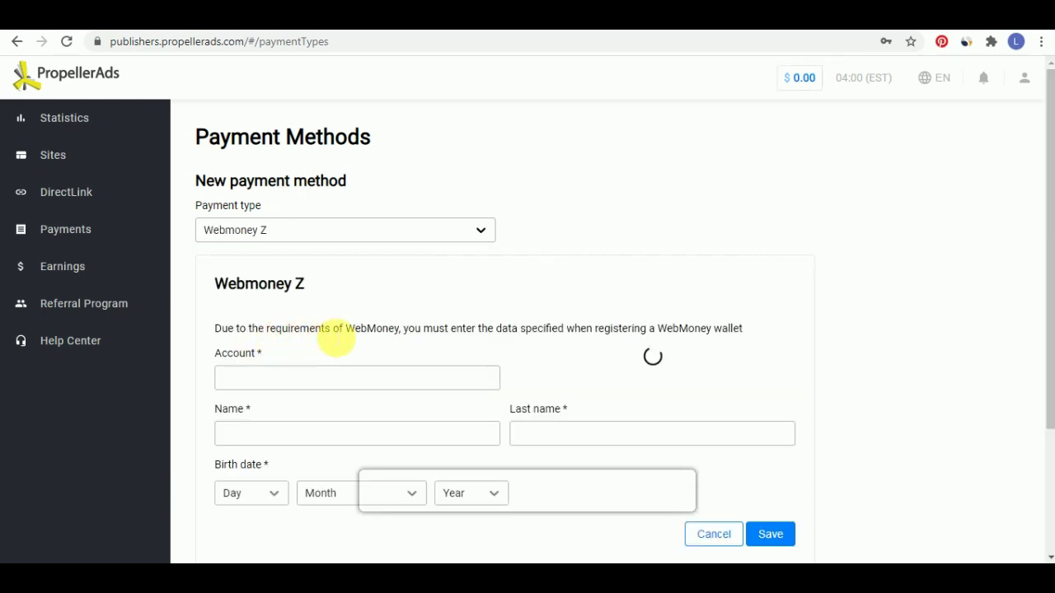
scroll(334, 334, "down", 3)
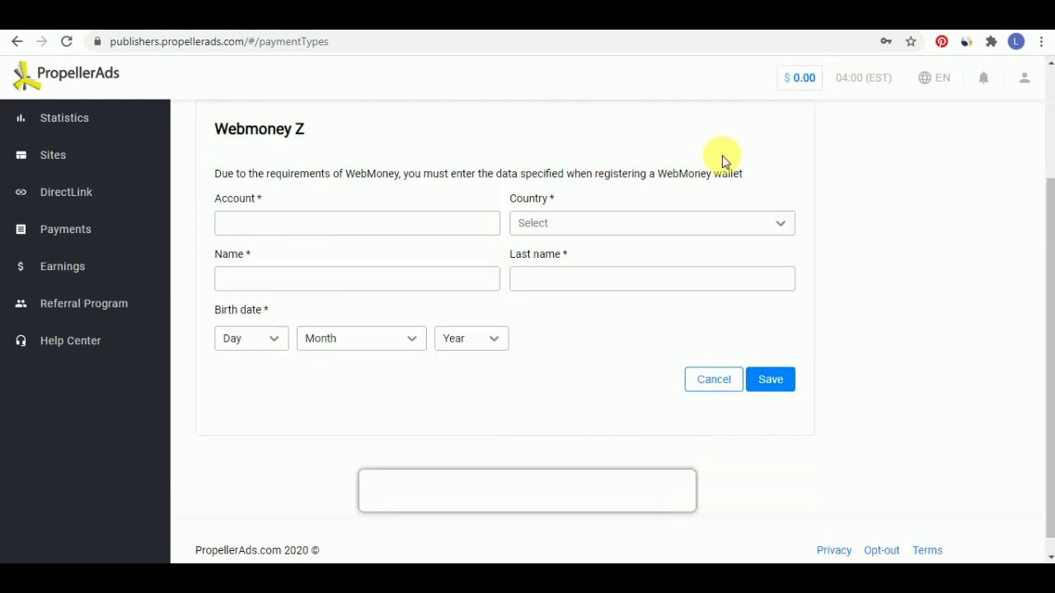
scroll(723, 160, "up", 2)
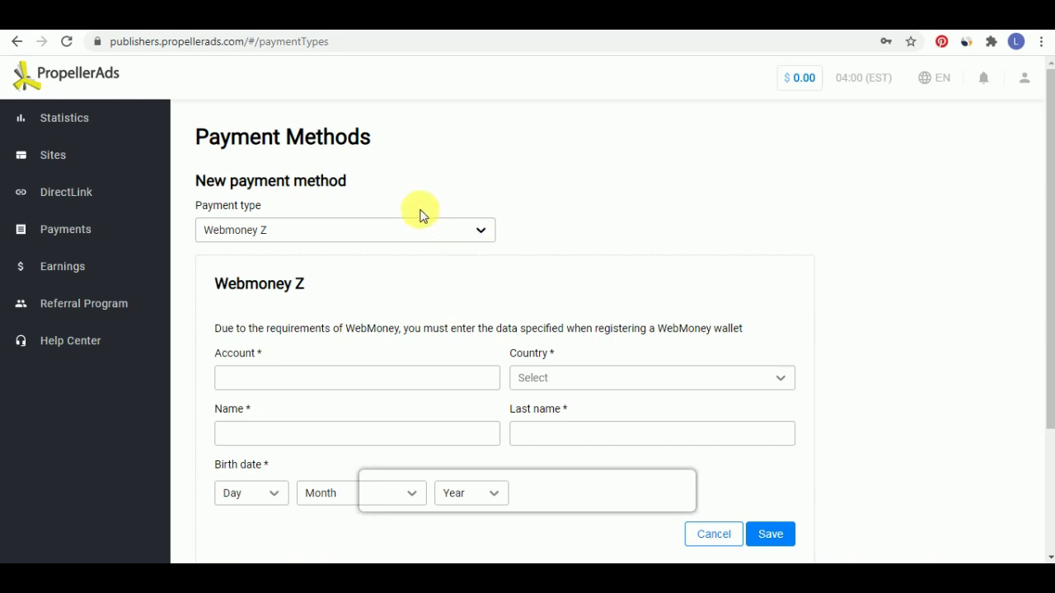
Step: Set the new payment method's type to PayPal USD and look over the other payment types without changing it
left_click(398, 239)
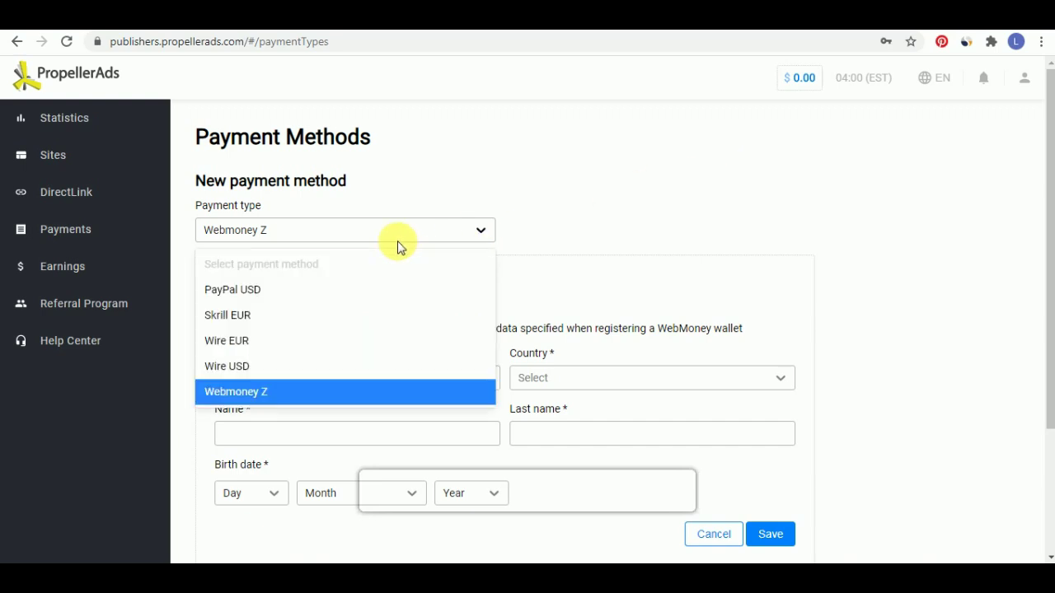
left_click(247, 288)
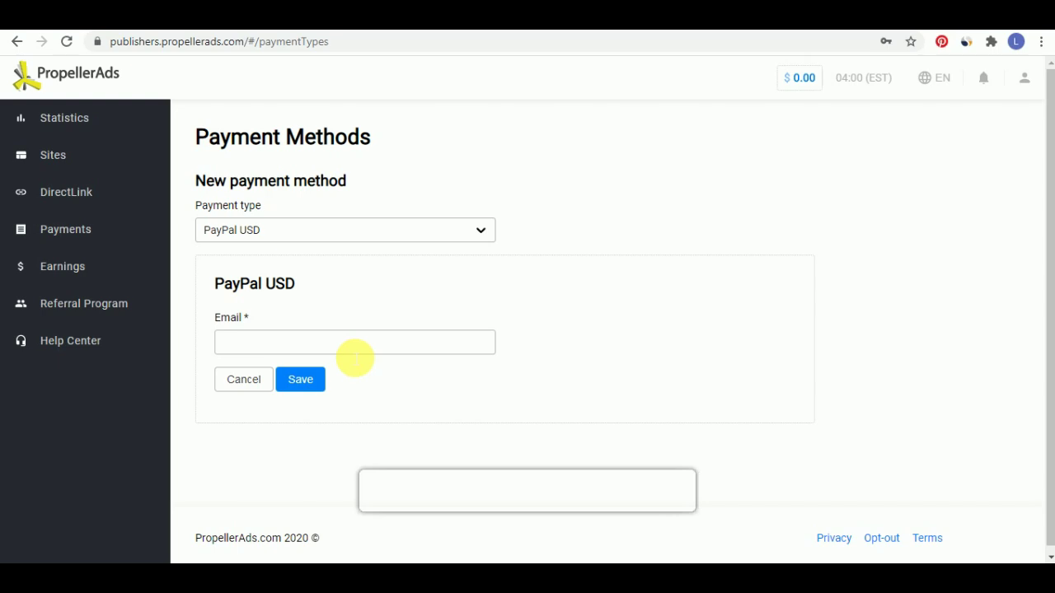
left_click(314, 235)
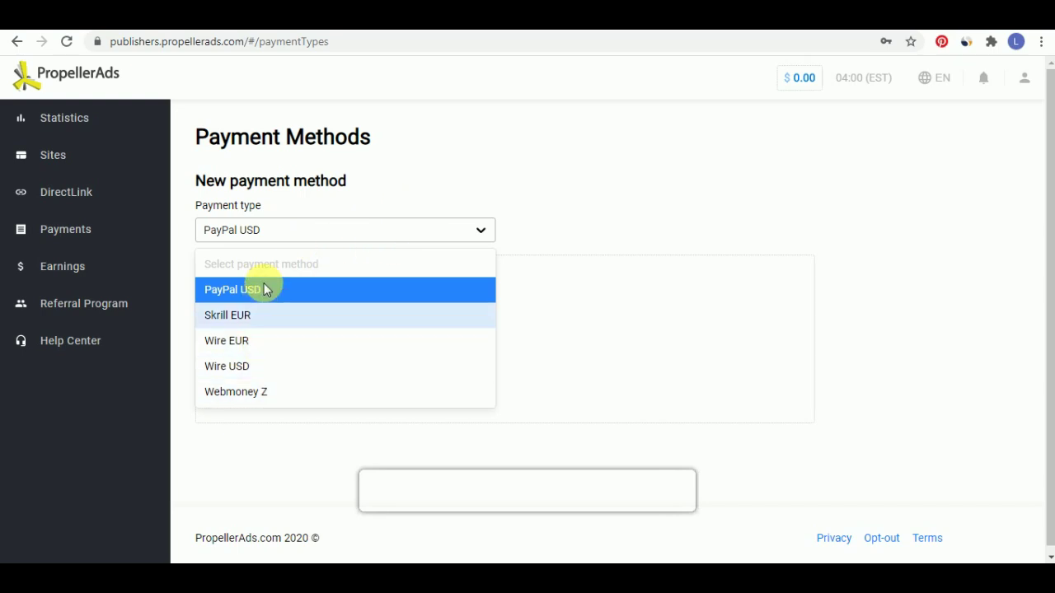
left_click(424, 220)
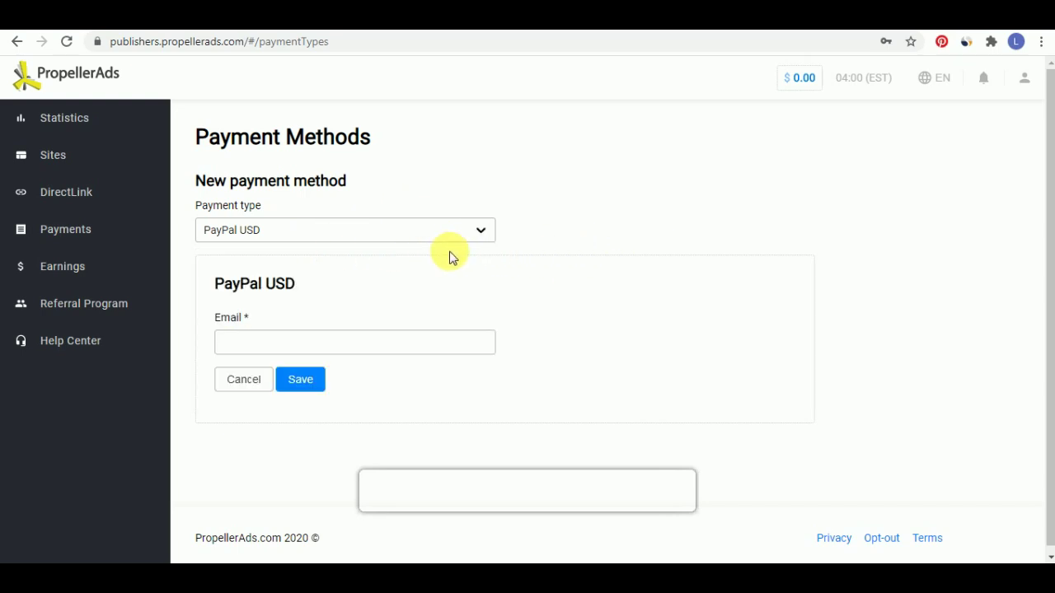